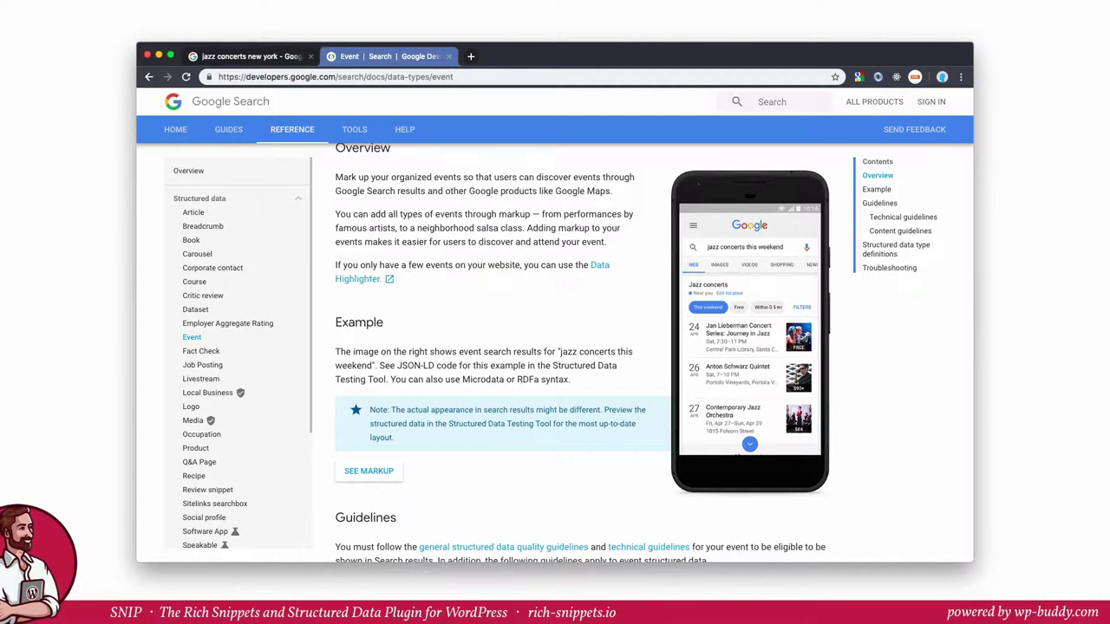
# Read through the overview and the technical and content guidelines in Google's Event structured data documentation.
pyautogui.scroll(-5, 573, 347)
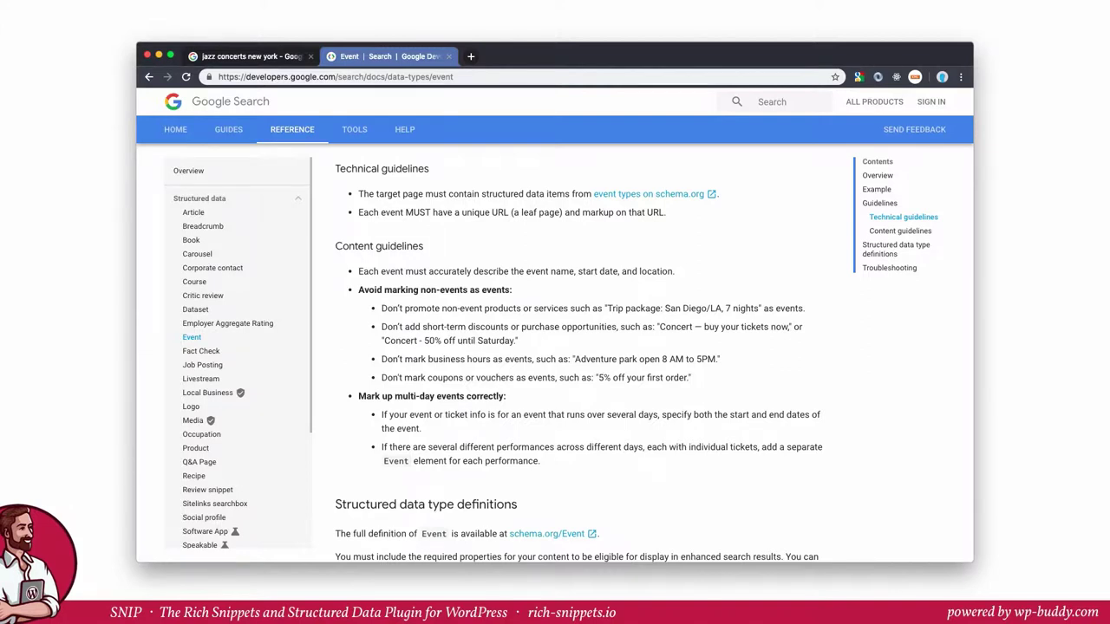
pyautogui.scroll(-5, 581, 355)
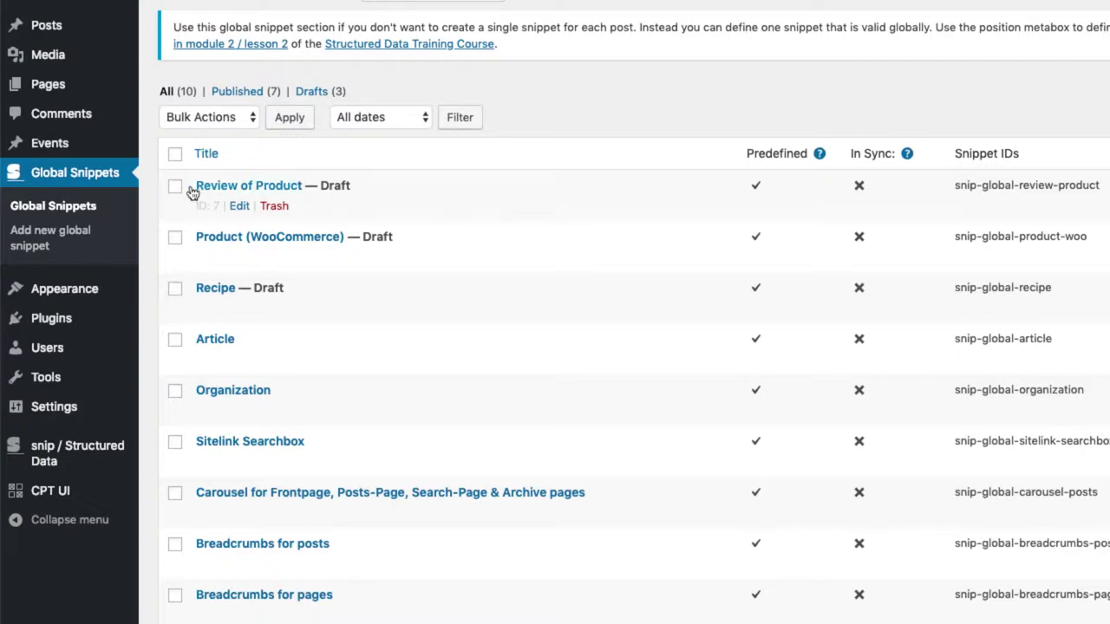
# Create a new global snippet and title it "Event".
pyautogui.moveTo(50, 149)
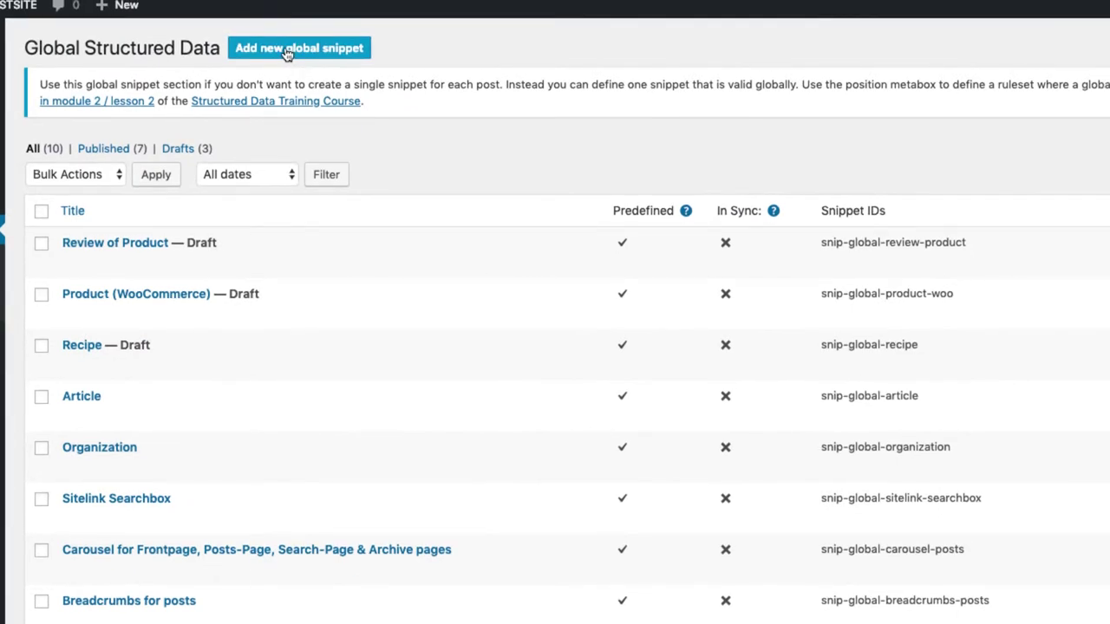
pyautogui.click(287, 53)
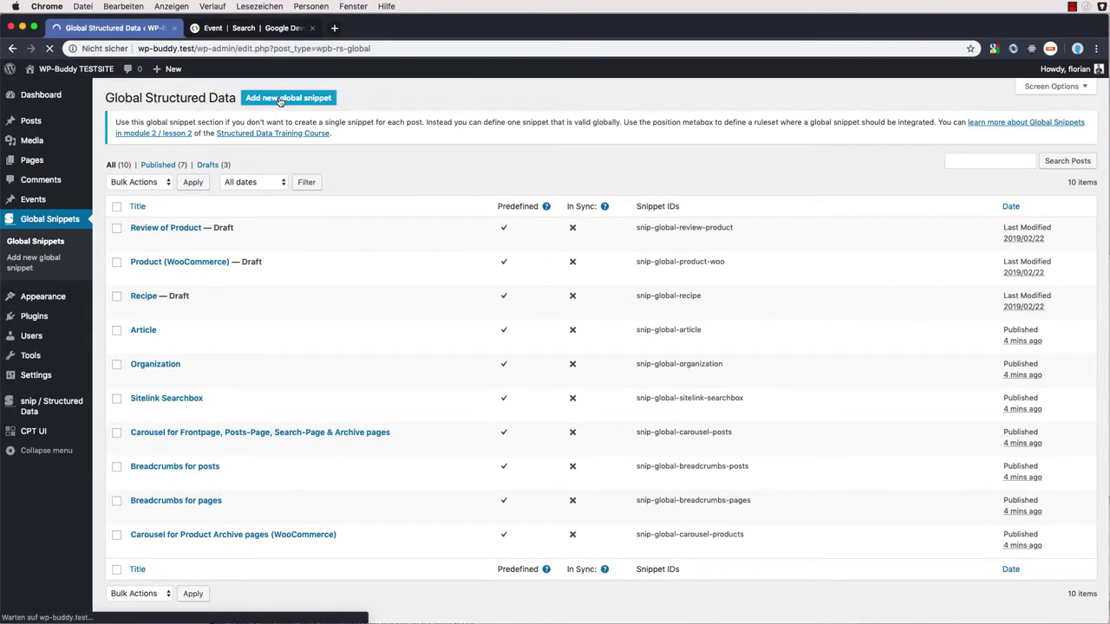
pyautogui.click(286, 135)
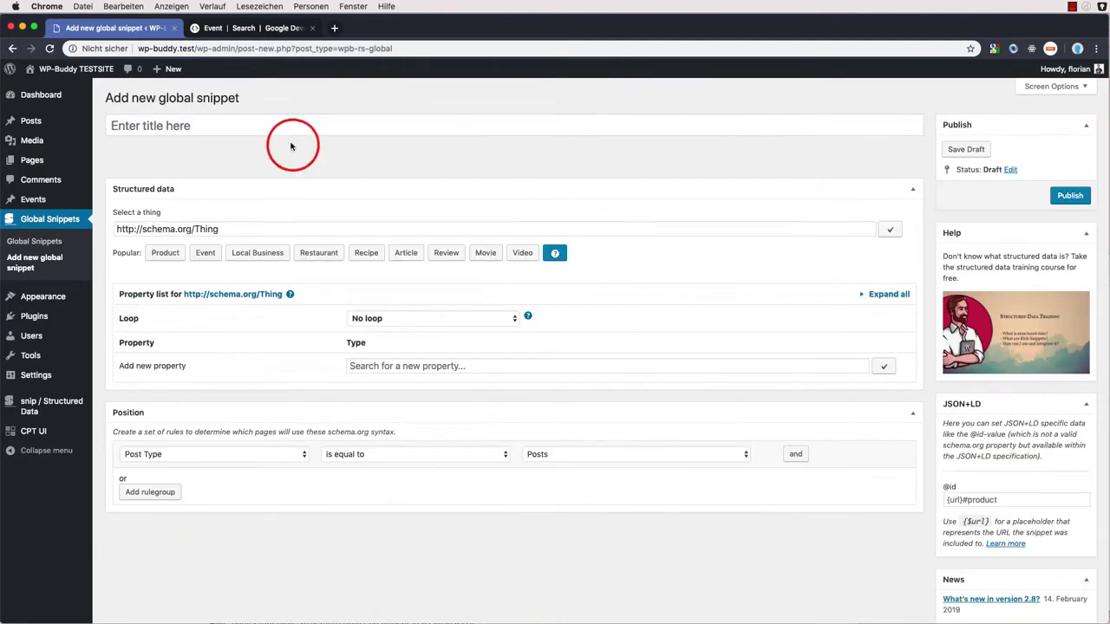
pyautogui.click(282, 130)
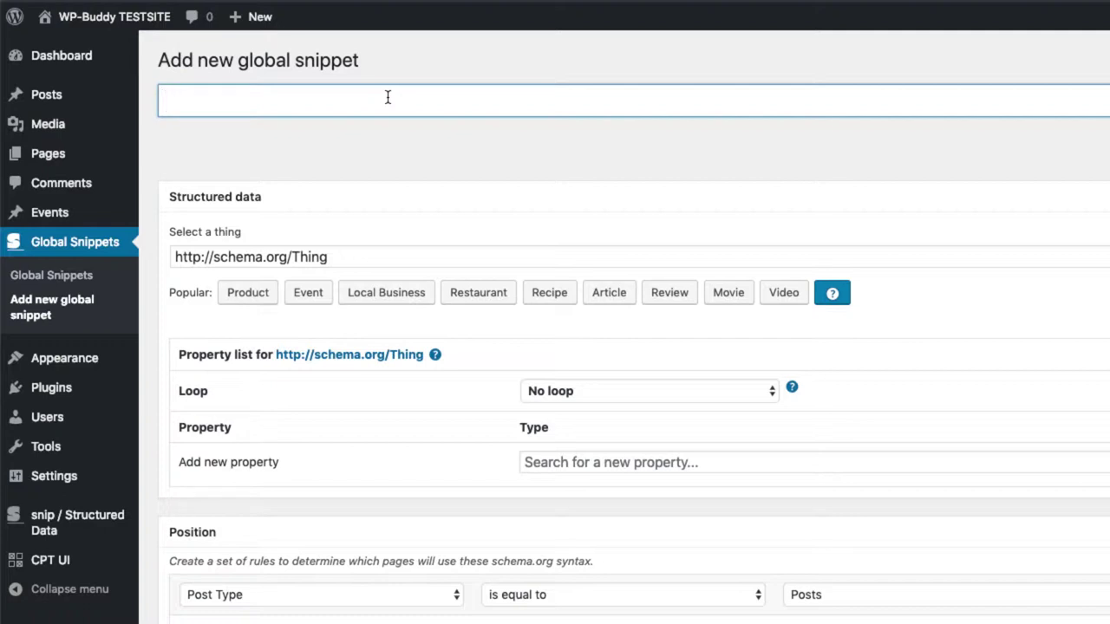
pyautogui.write('Event')
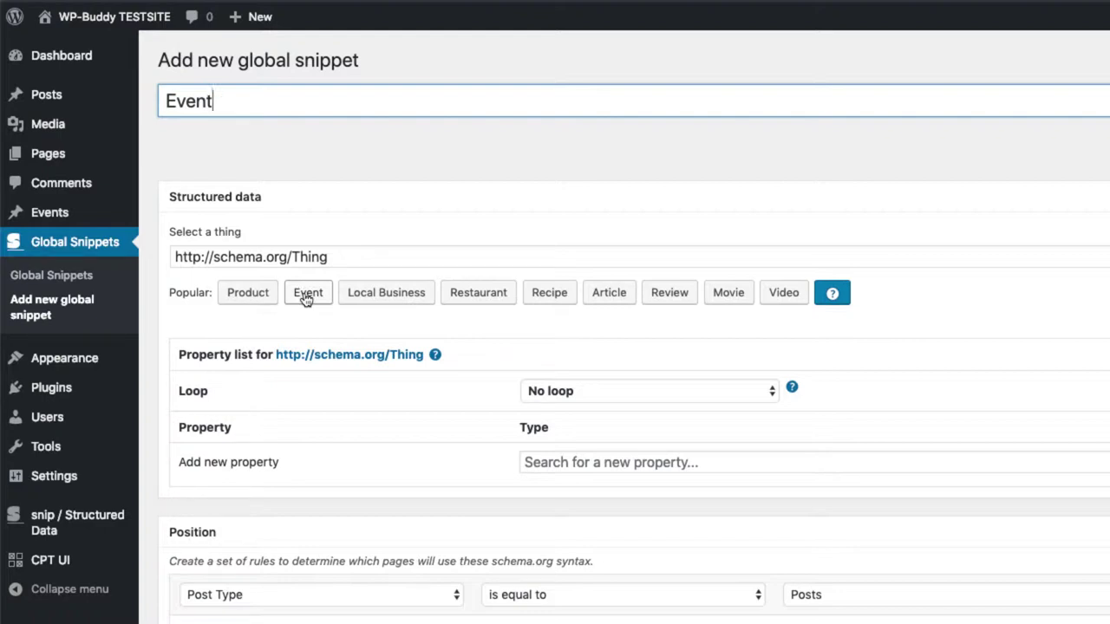
# Set the snippet's thing to the popular schema type Event and look over its property list.
pyautogui.click(305, 296)
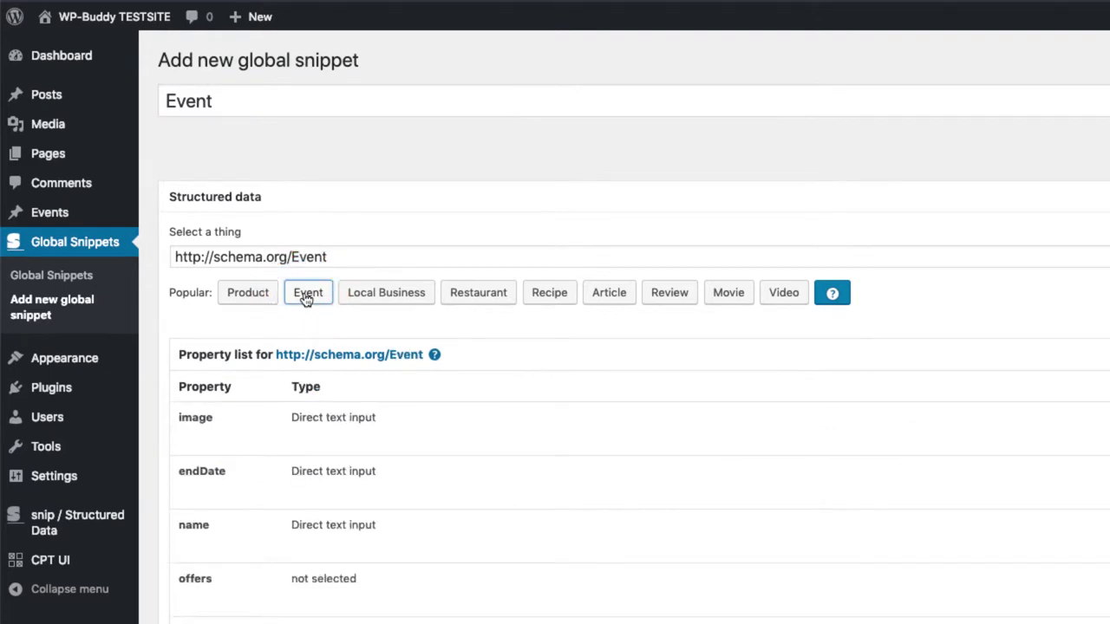
pyautogui.scroll(-1, 663, 394)
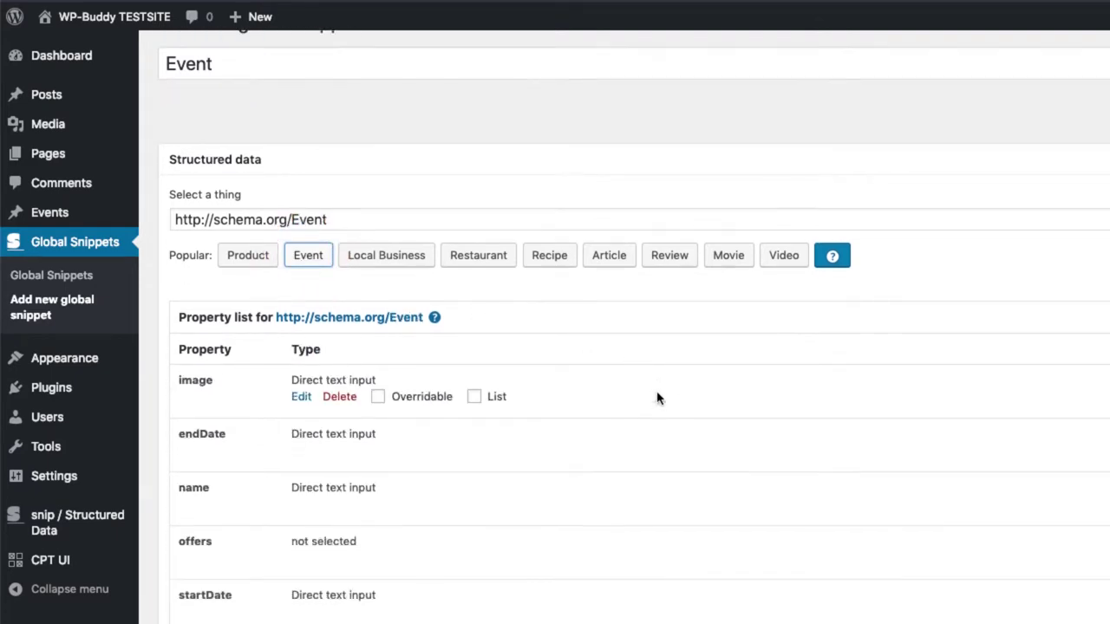
pyautogui.scroll(-1, 658, 398)
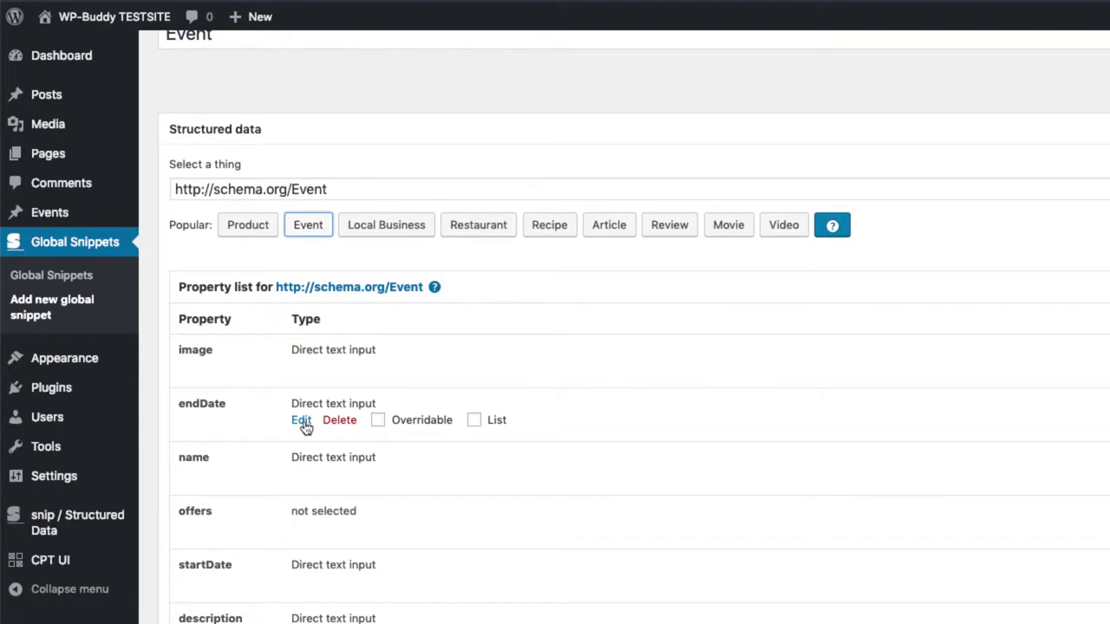
pyautogui.scroll(-3, 520, 441)
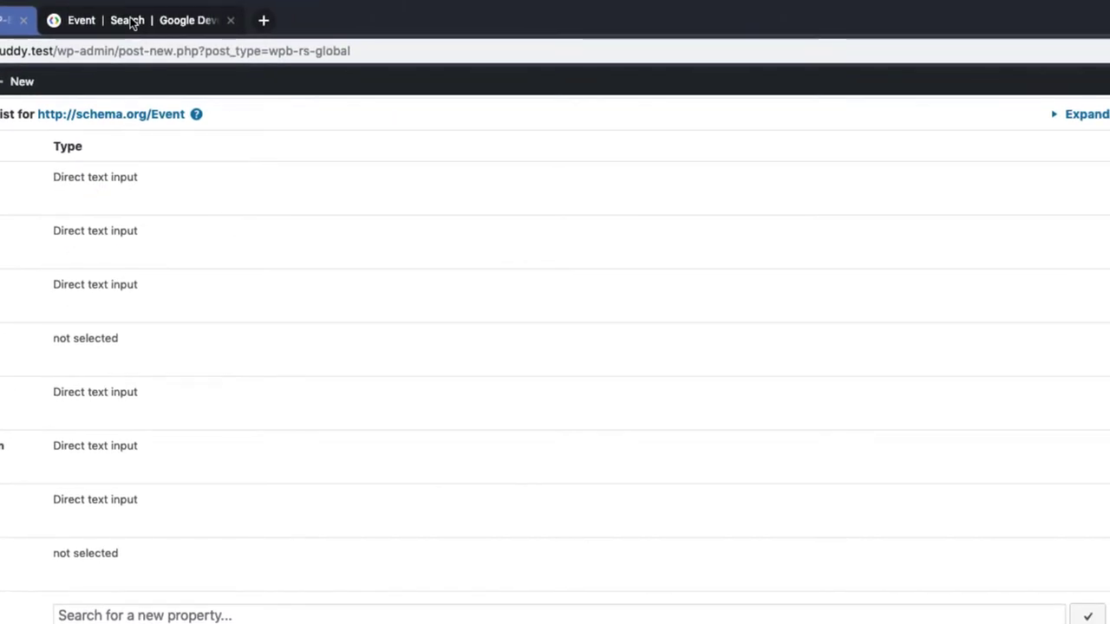
# Switch to Google's Event documentation and examine the required and recommended properties under the structured data type definitions.
pyautogui.click(130, 20)
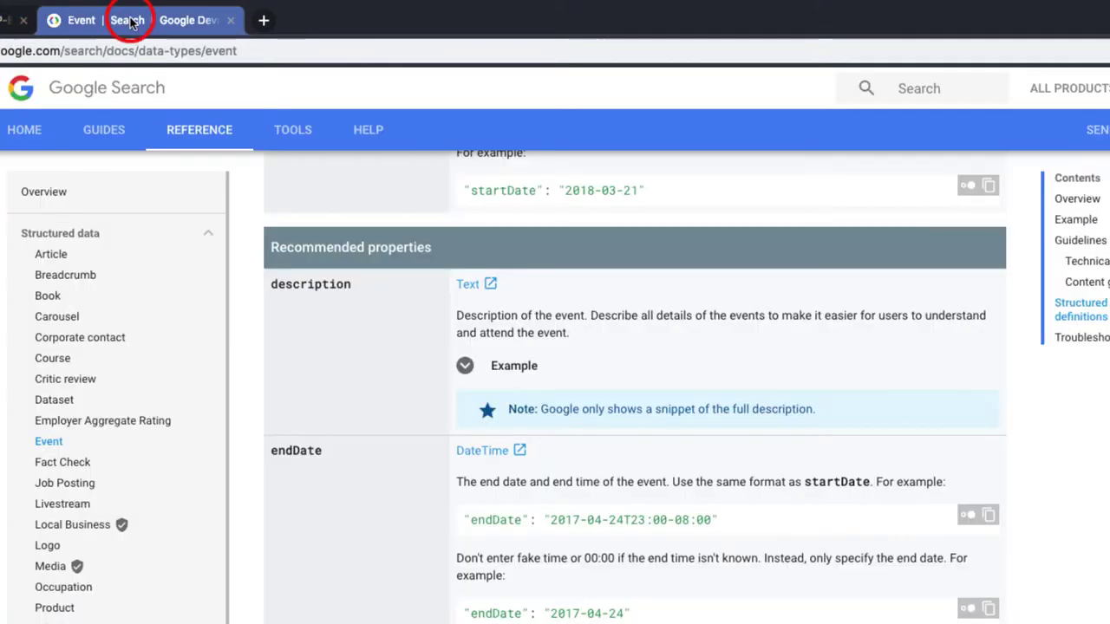
pyautogui.scroll(15, 436, 327)
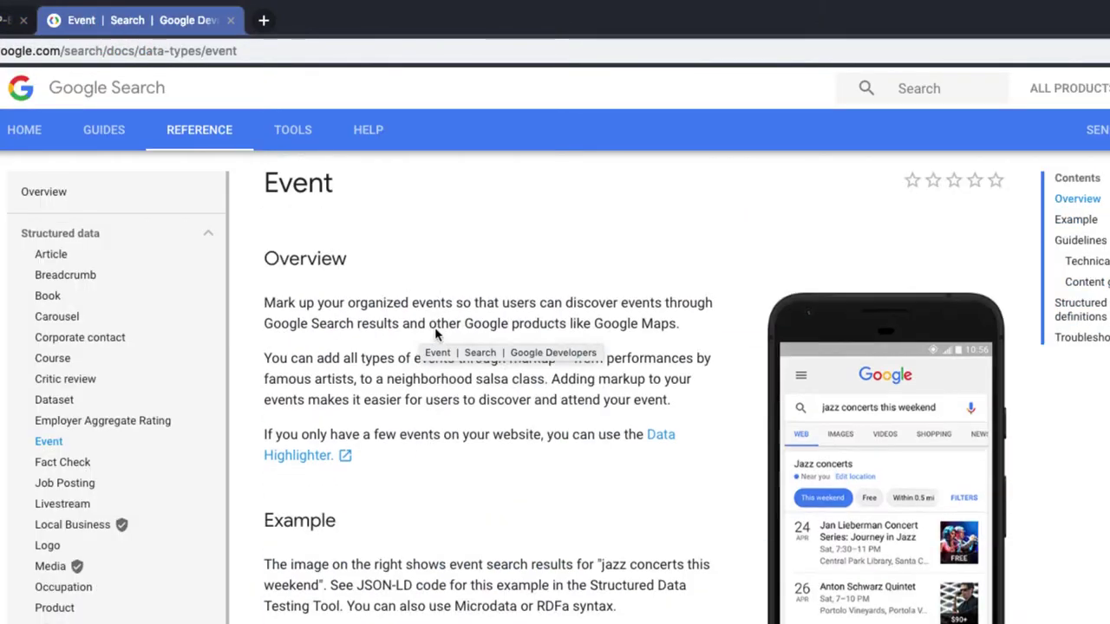
pyautogui.scroll(-15, 429, 330)
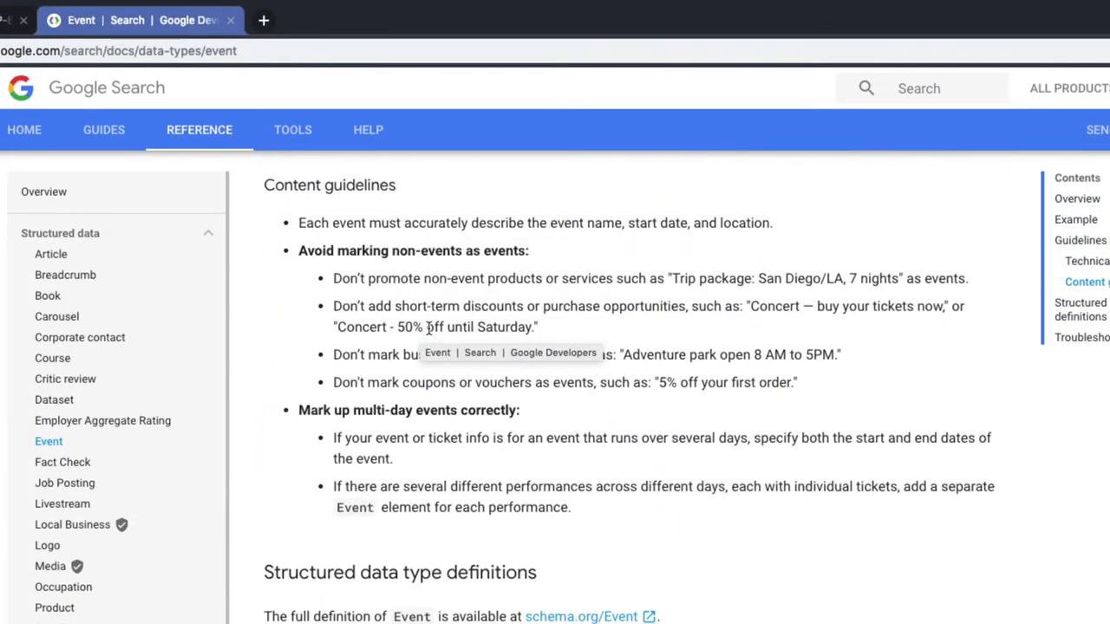
pyautogui.scroll(-3, 429, 328)
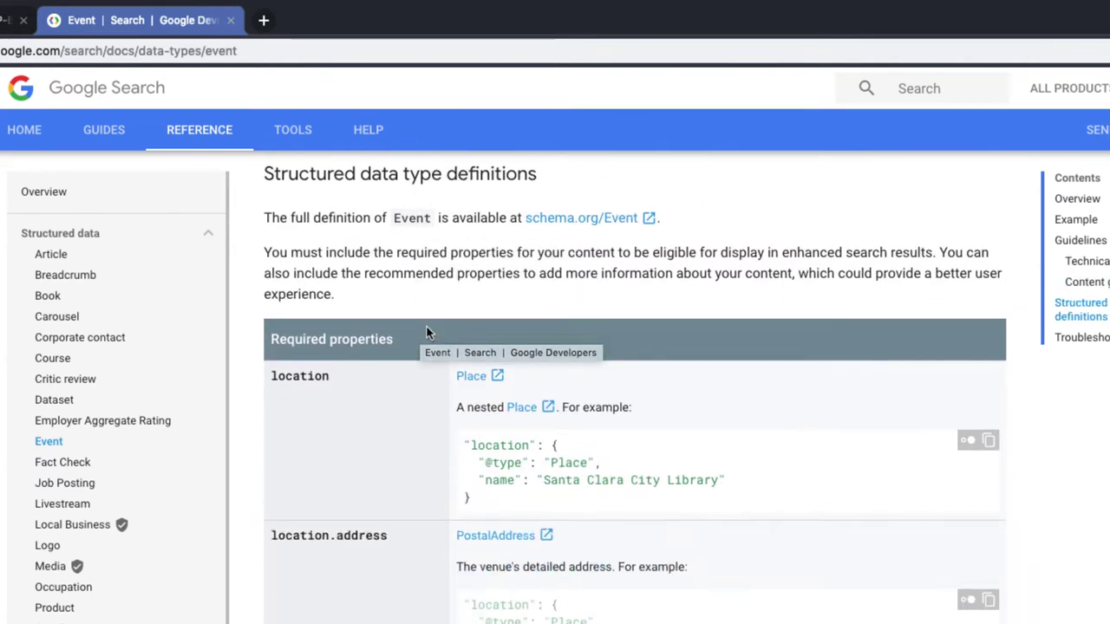
pyautogui.scroll(-1, 429, 328)
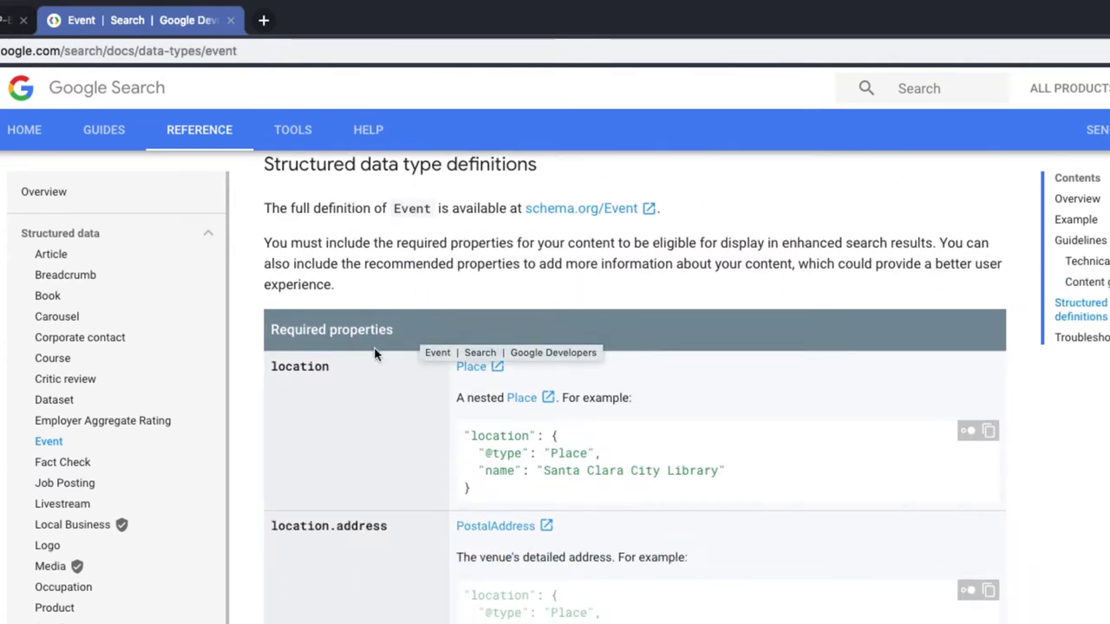
pyautogui.scroll(-7, 374, 351)
pyautogui.scroll(-6, 374, 354)
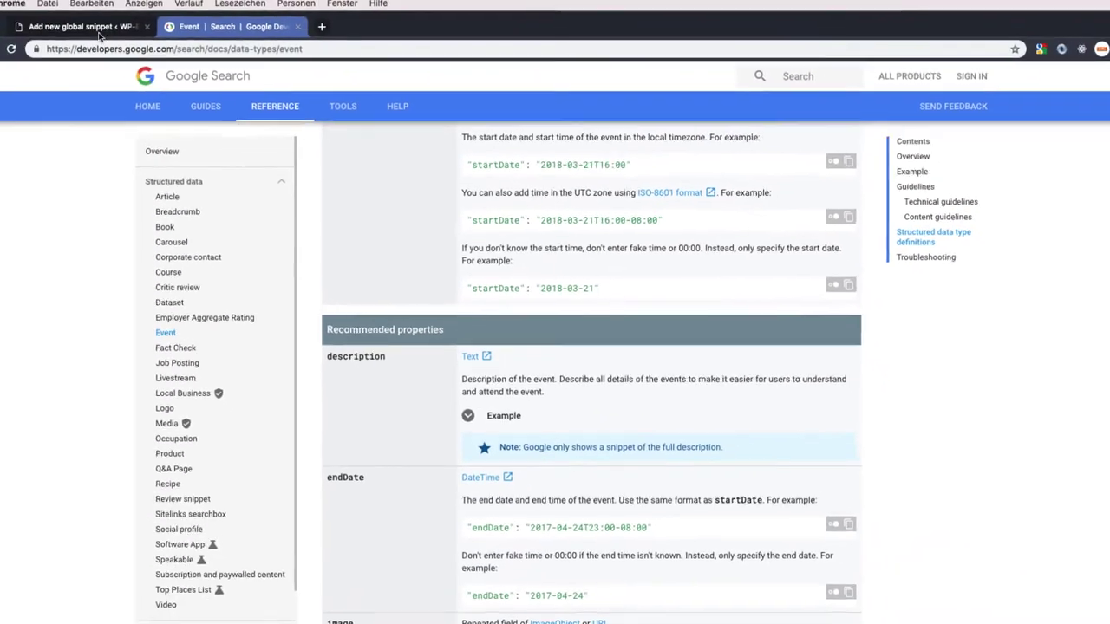
# Return to the new global snippet and delete the image, offers, startDate, description and performer properties.
pyautogui.click(122, 27)
pyautogui.scroll(5, 558, 319)
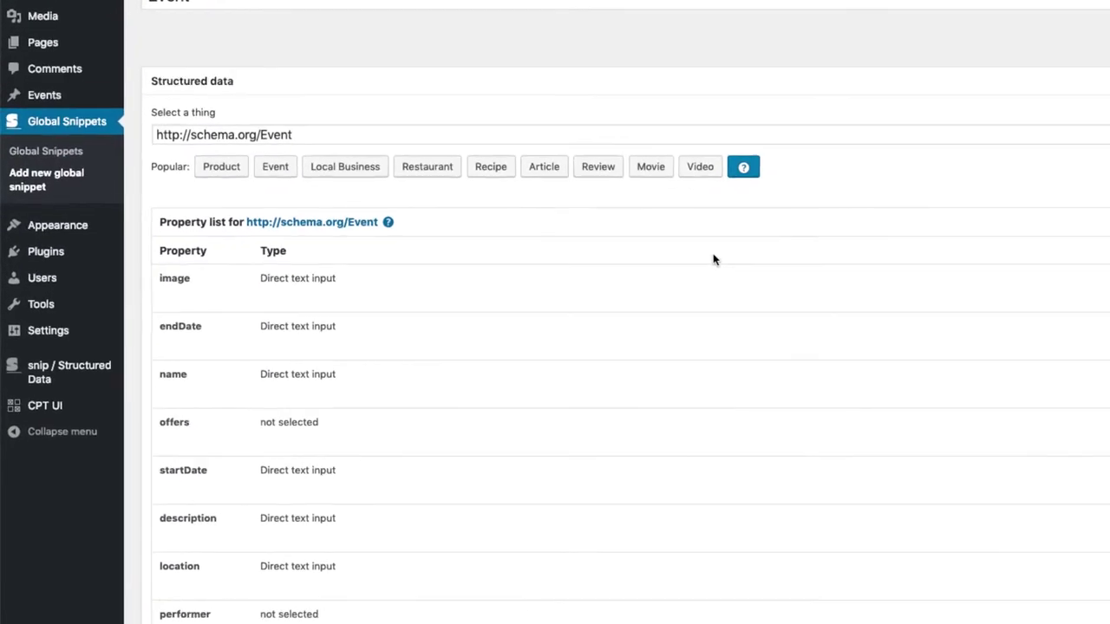
pyautogui.moveTo(427, 333)
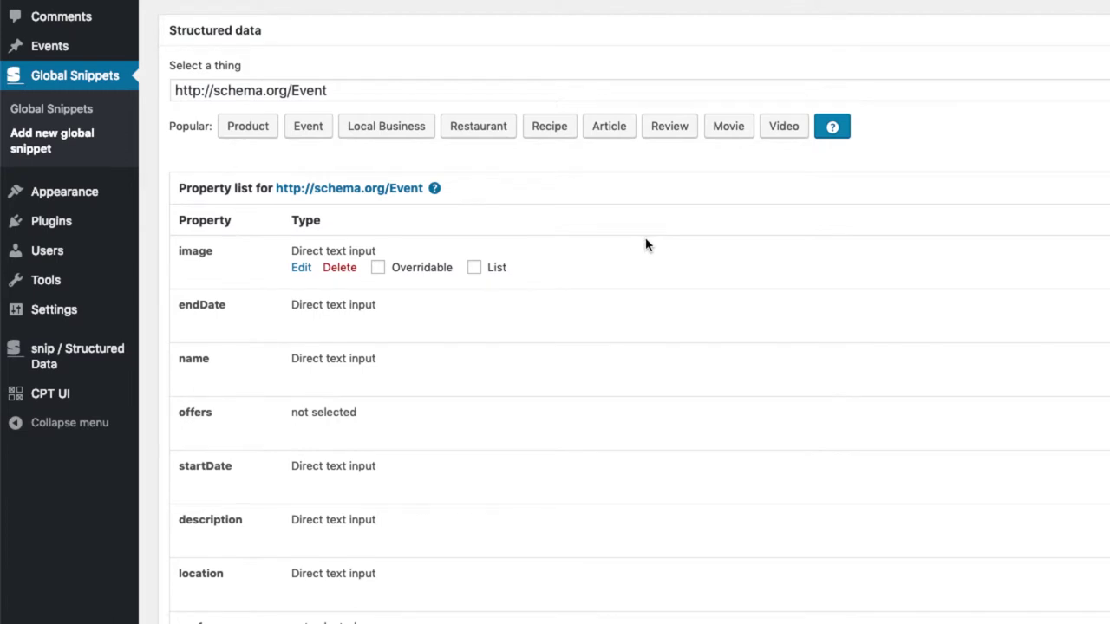
pyautogui.scroll(-3, 479, 247)
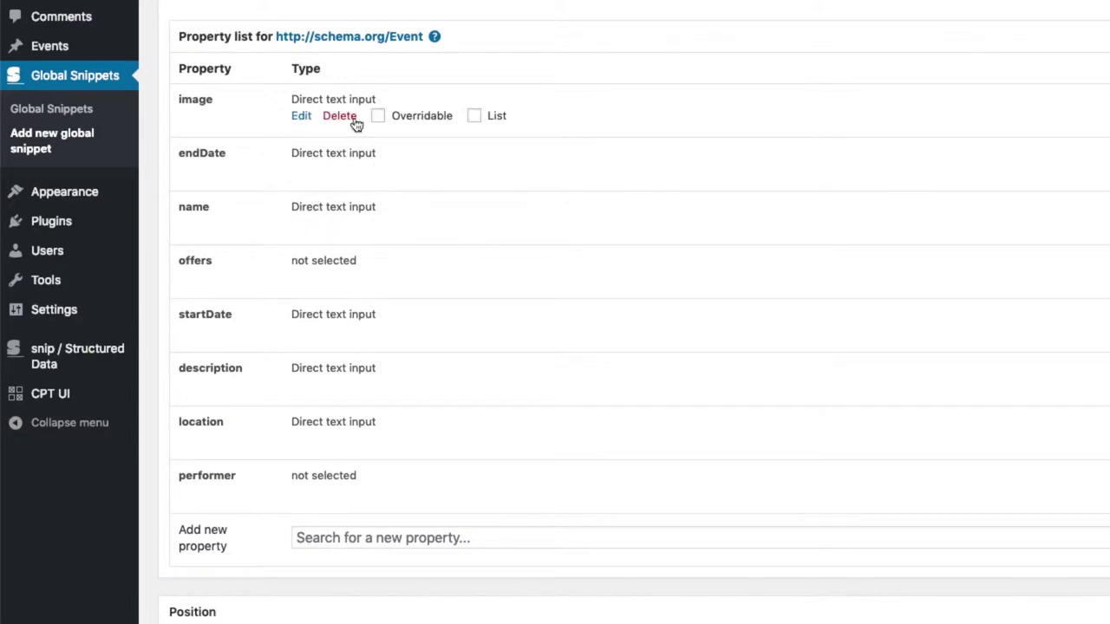
pyautogui.click(347, 116)
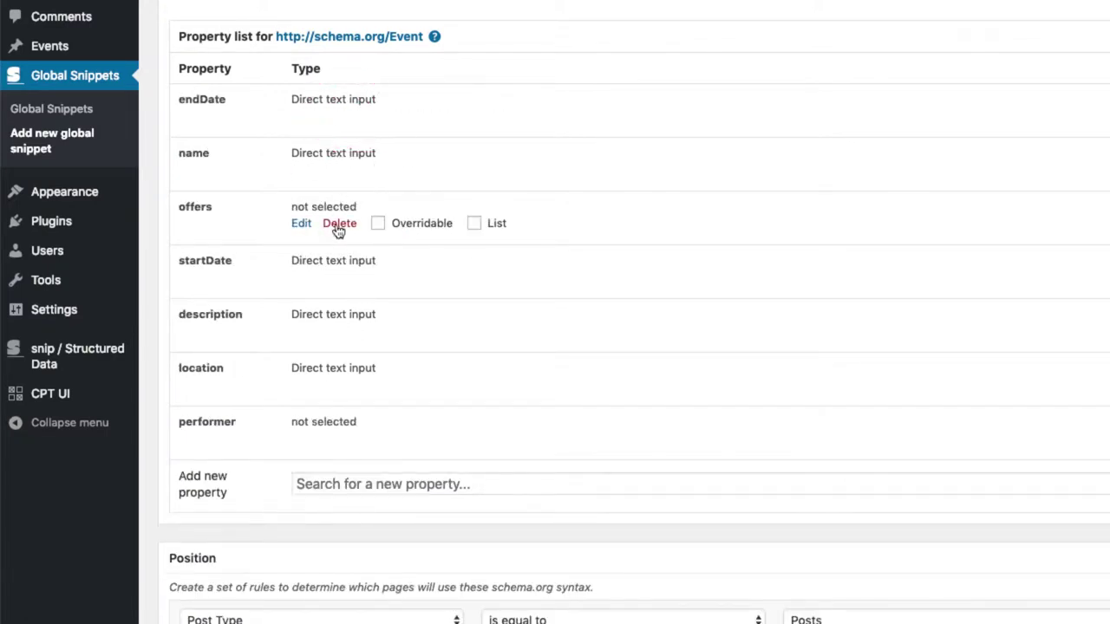
pyautogui.click(339, 224)
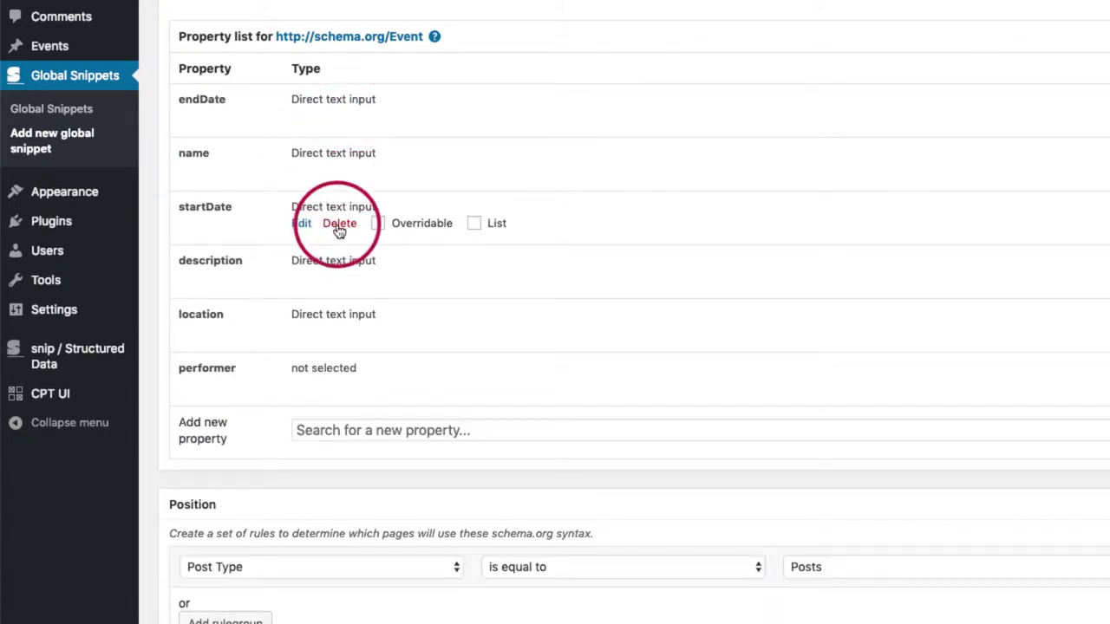
pyautogui.click(339, 224)
pyautogui.click(339, 224)
pyautogui.click(337, 278)
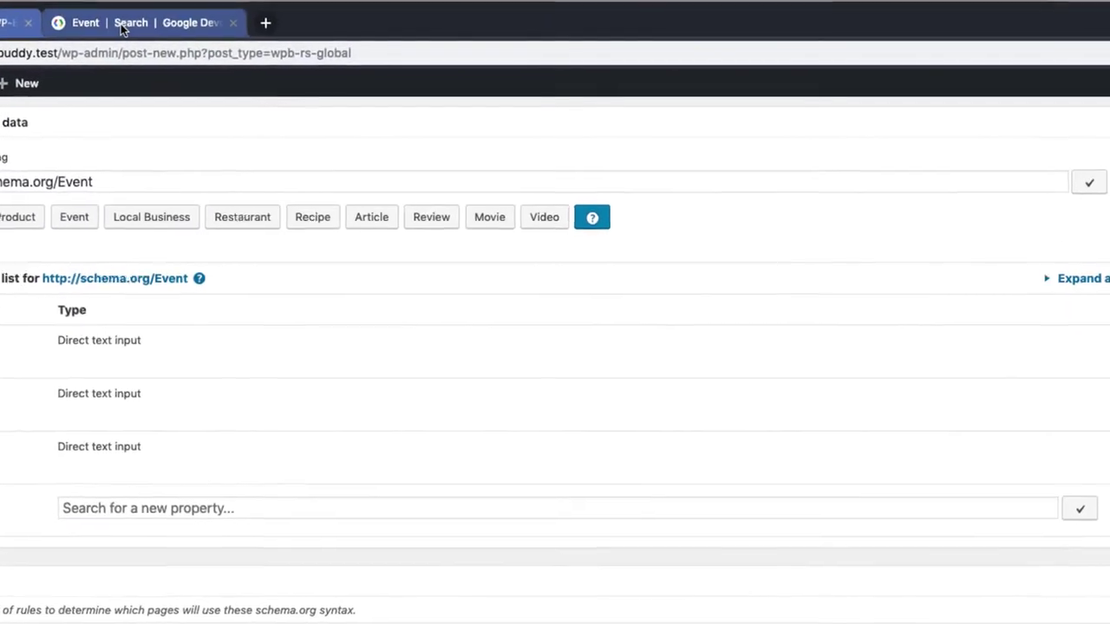
# Check the Google Event documentation again for the required location, location.address, name and startDate properties.
pyautogui.click(115, 24)
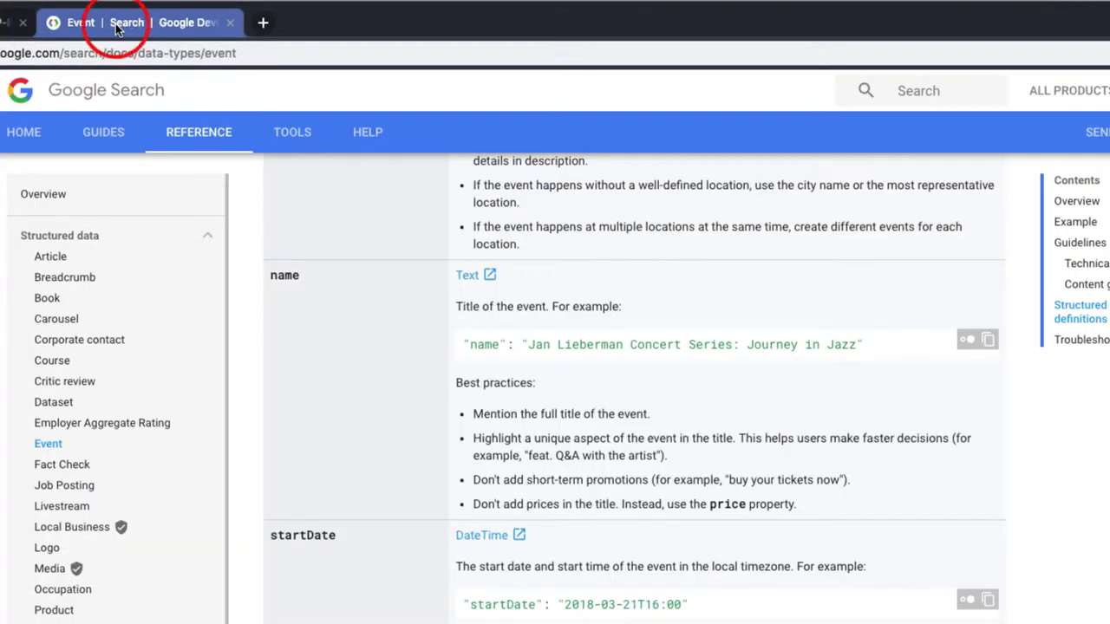
pyautogui.scroll(4, 359, 436)
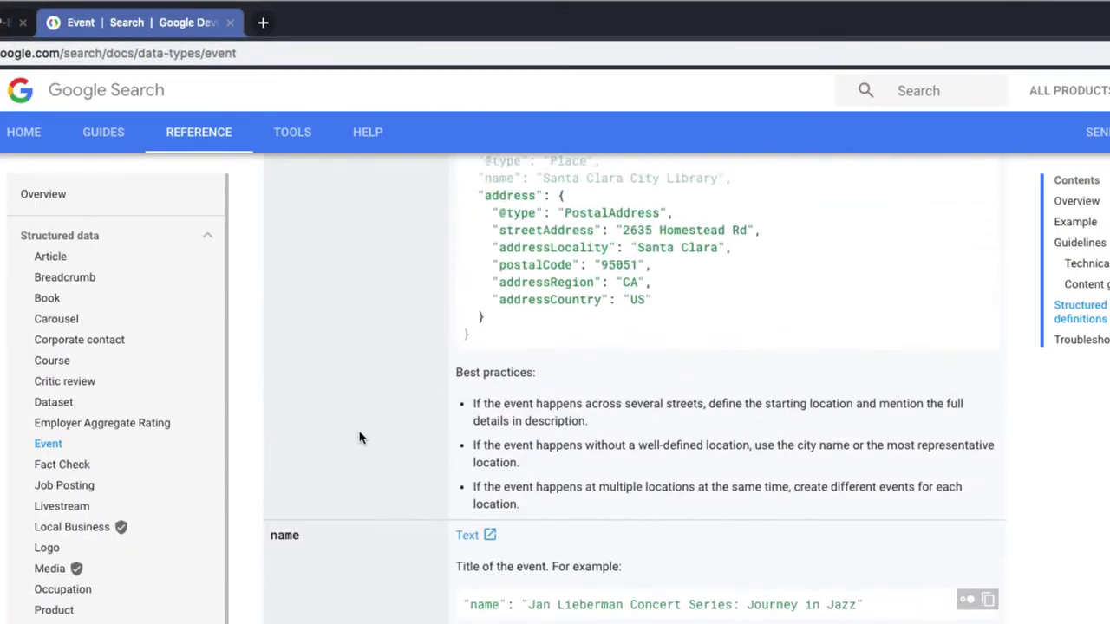
pyautogui.scroll(4, 359, 437)
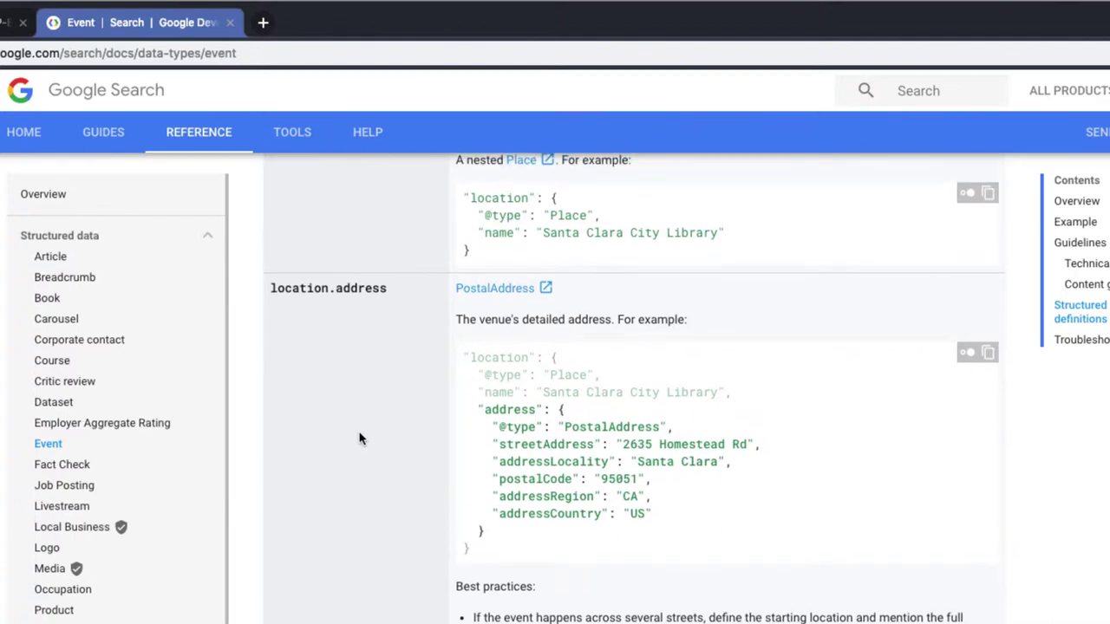
pyautogui.scroll(1, 359, 436)
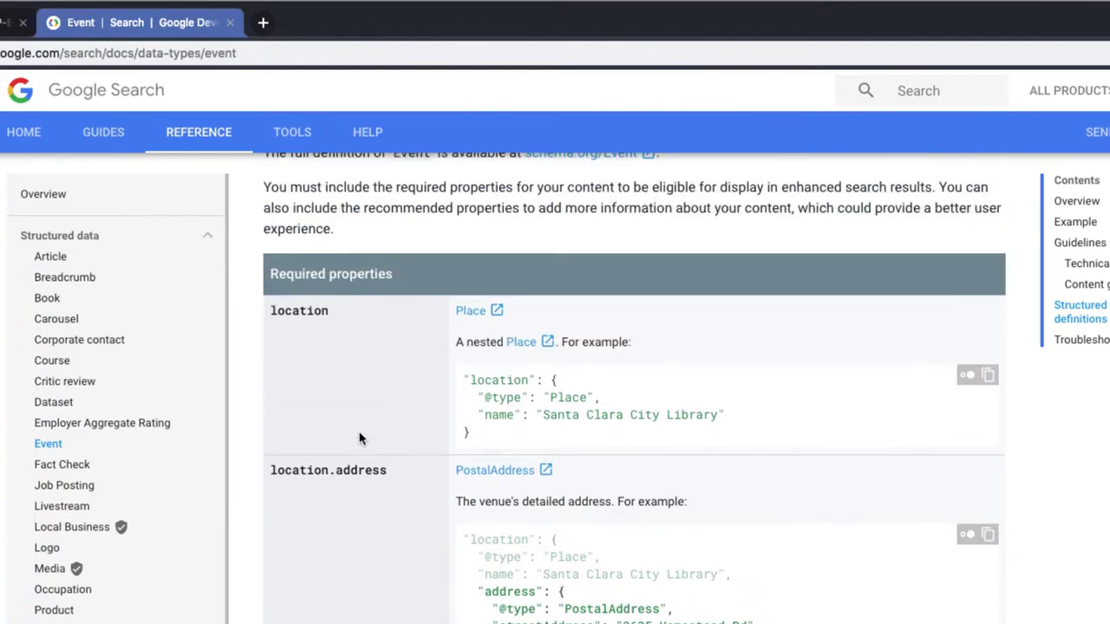
pyautogui.scroll(-1, 391, 427)
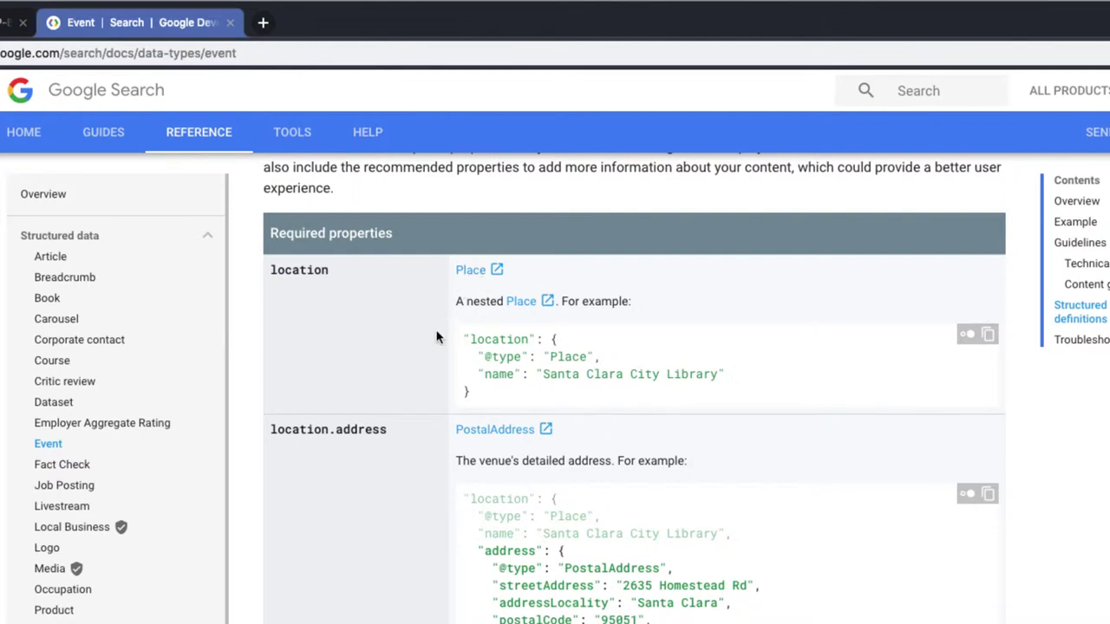
pyautogui.scroll(-2, 438, 337)
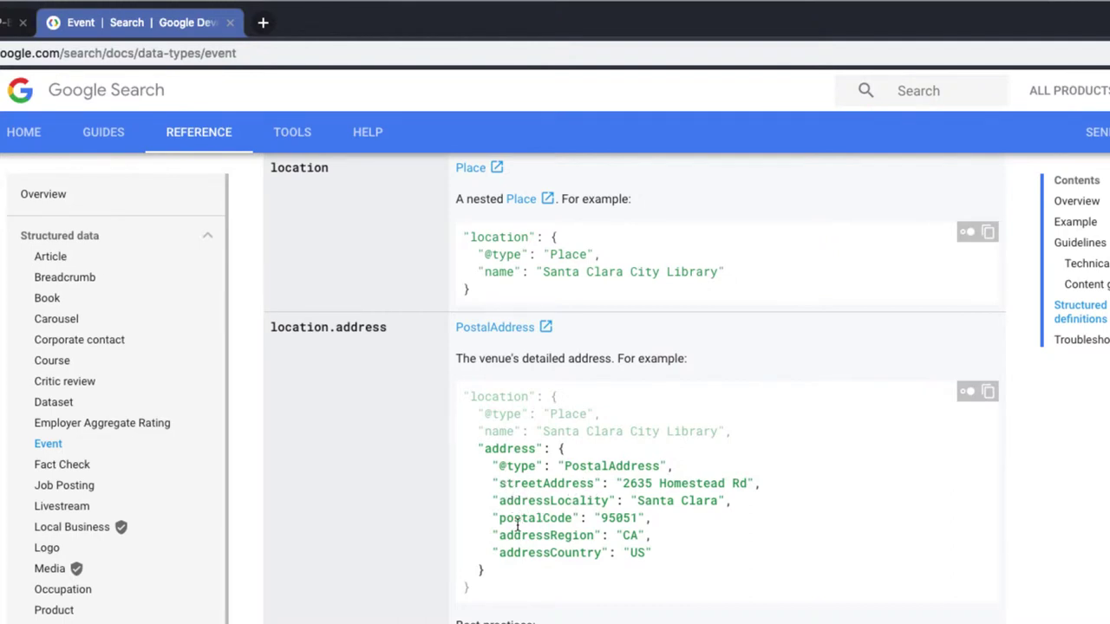
pyautogui.scroll(-3, 480, 531)
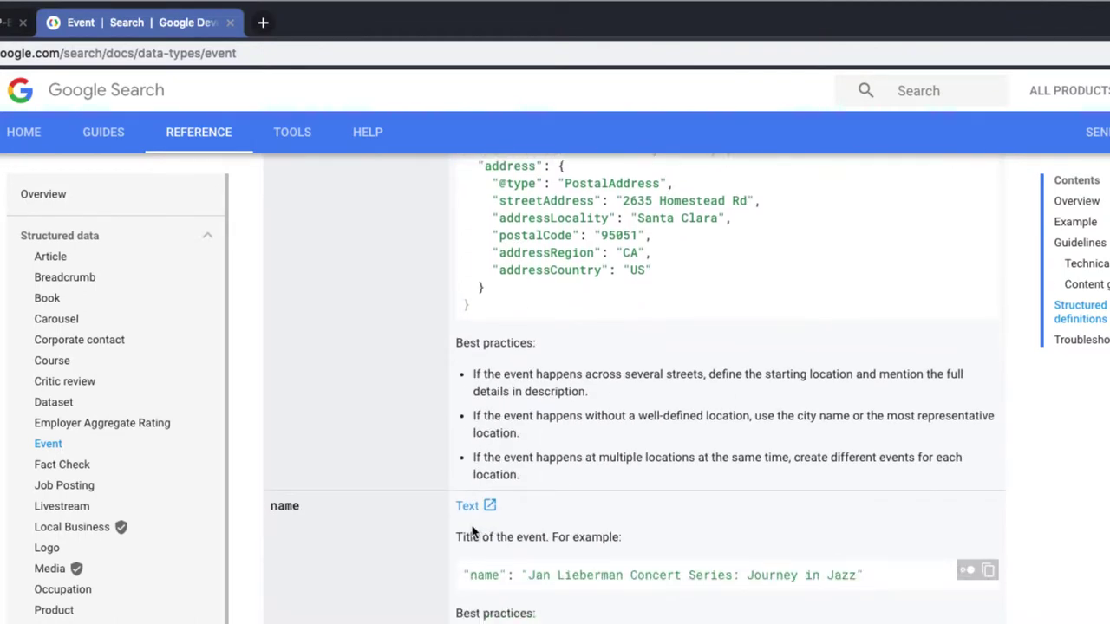
pyautogui.scroll(-3, 499, 562)
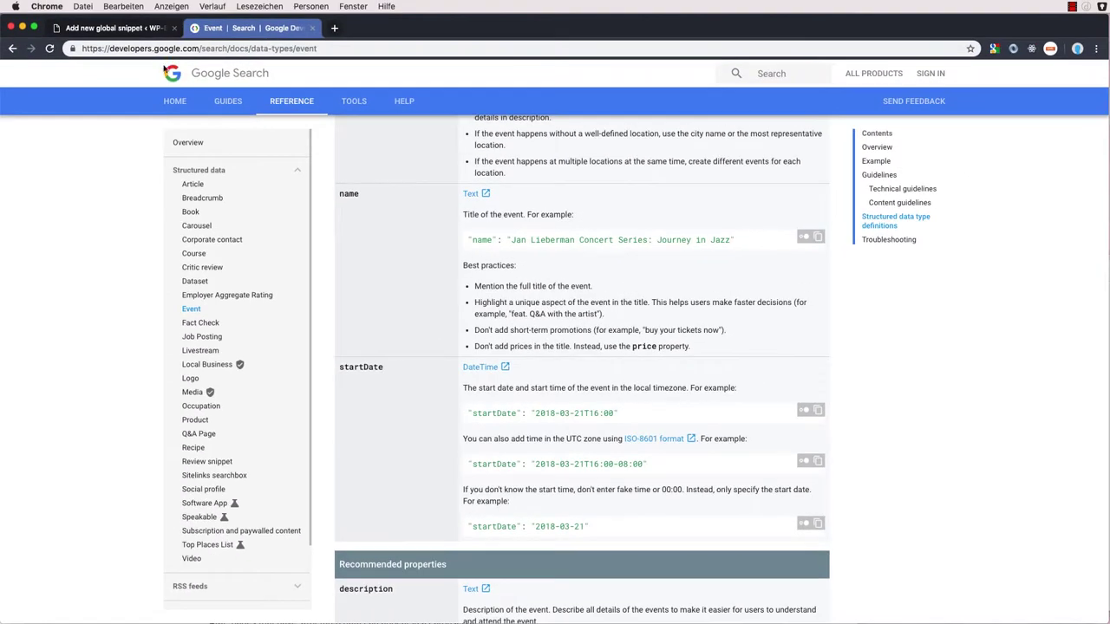
# Go back to the global snippet, inspect the endDate property's editing options and collapse them again.
pyautogui.click(121, 28)
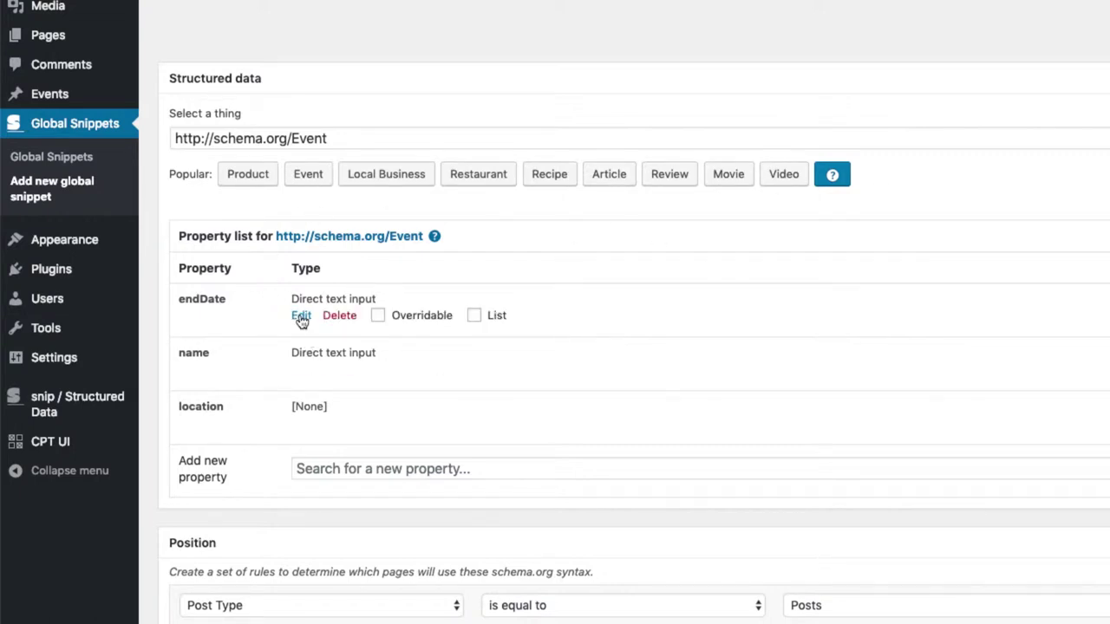
pyautogui.click(301, 318)
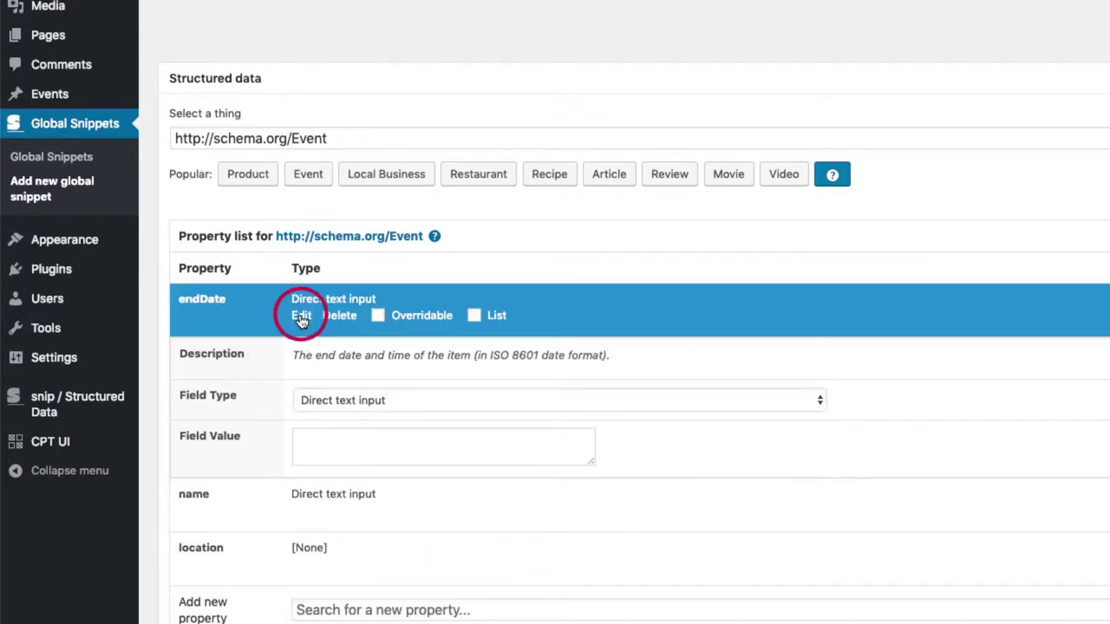
pyautogui.click(399, 319)
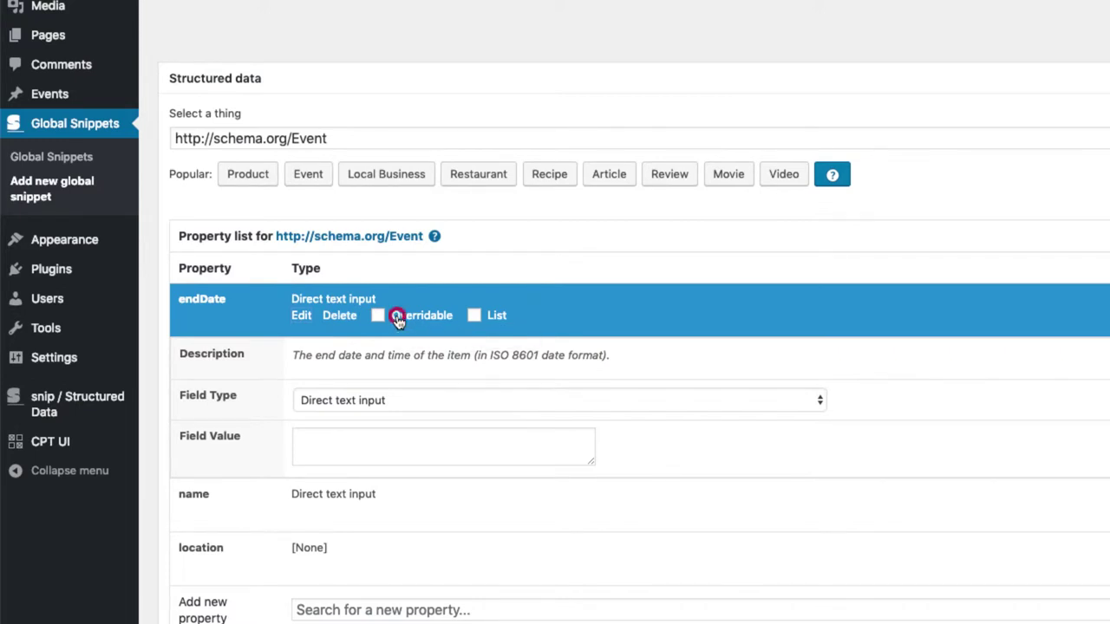
pyautogui.click(305, 317)
pyautogui.scroll(-2, 347, 325)
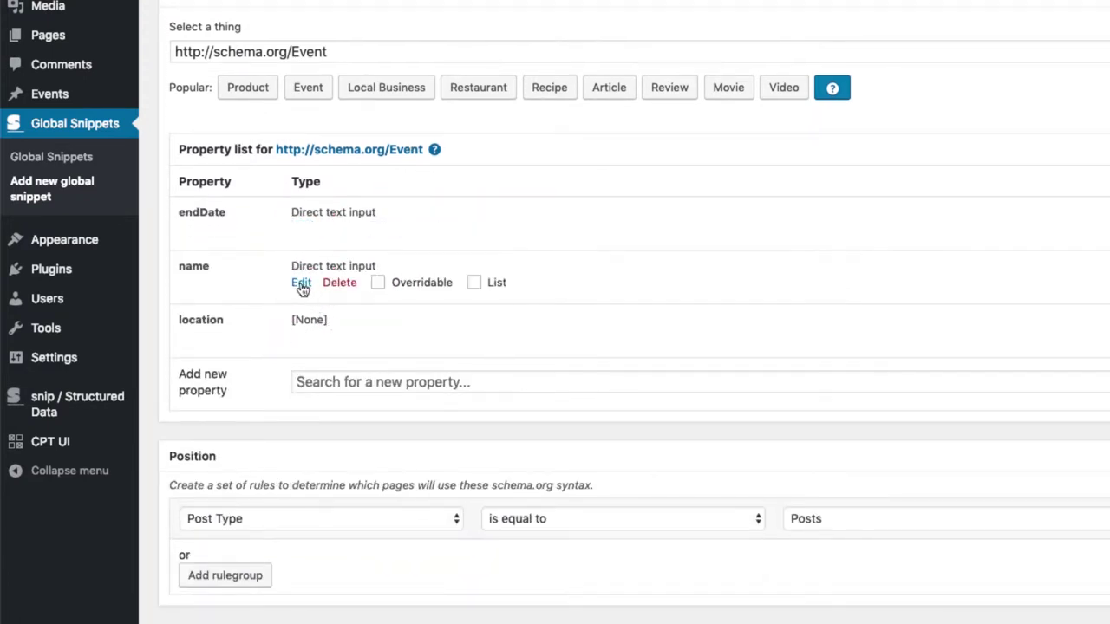
# Set the name property's field type to Post title and collapse its editing options.
pyautogui.click(302, 283)
pyautogui.click(370, 362)
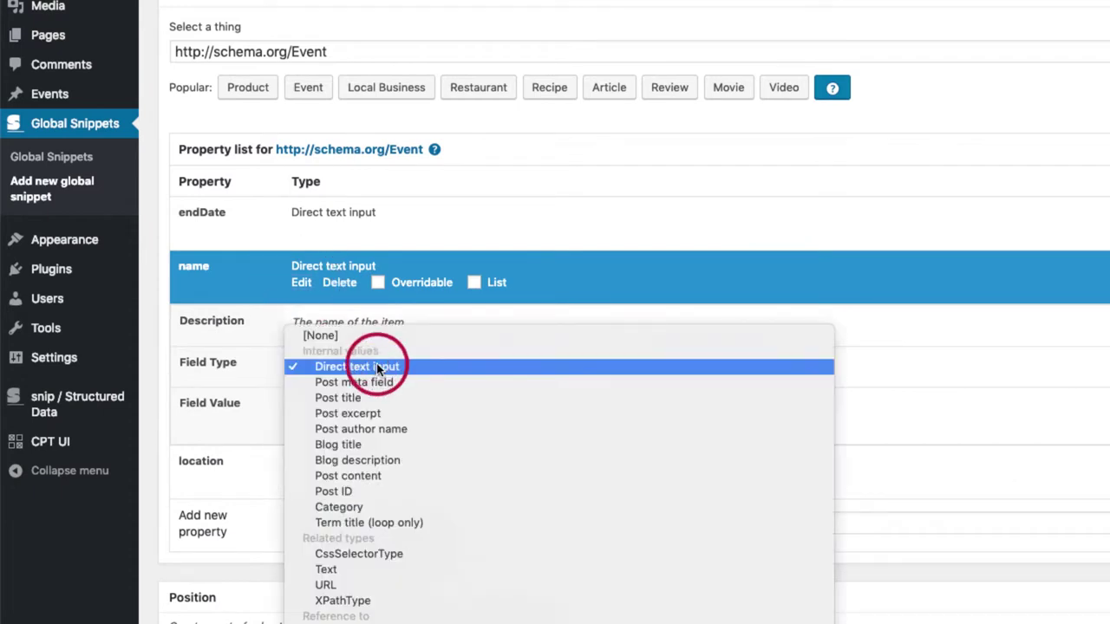
pyautogui.click(367, 397)
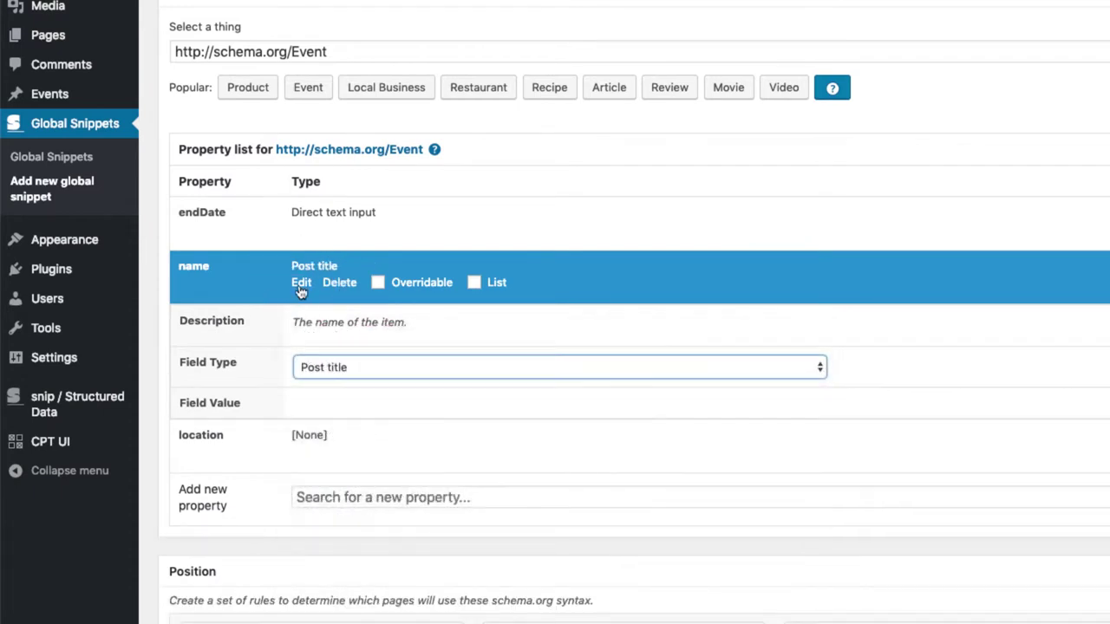
pyautogui.click(301, 284)
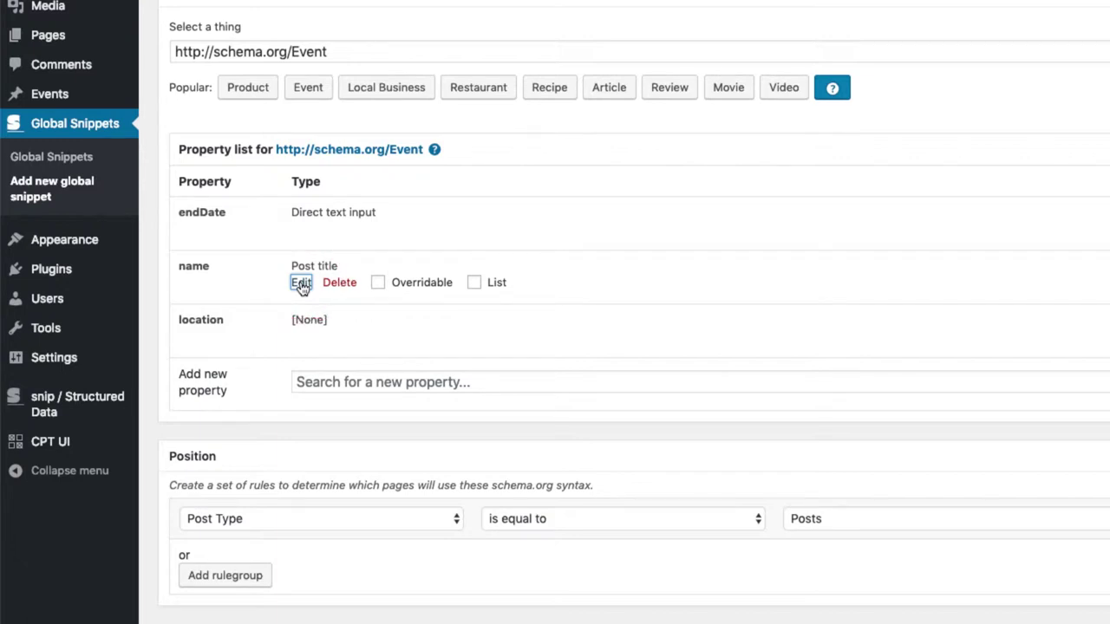
# Set the location property's field type to Place so its nested address properties load.
pyautogui.click(301, 336)
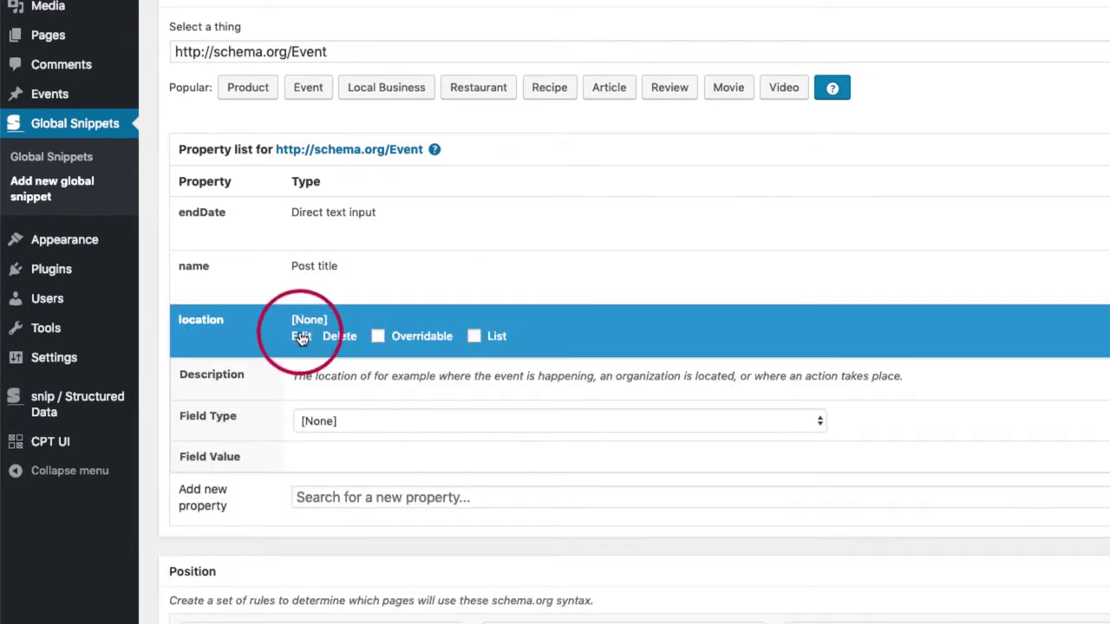
pyautogui.click(340, 424)
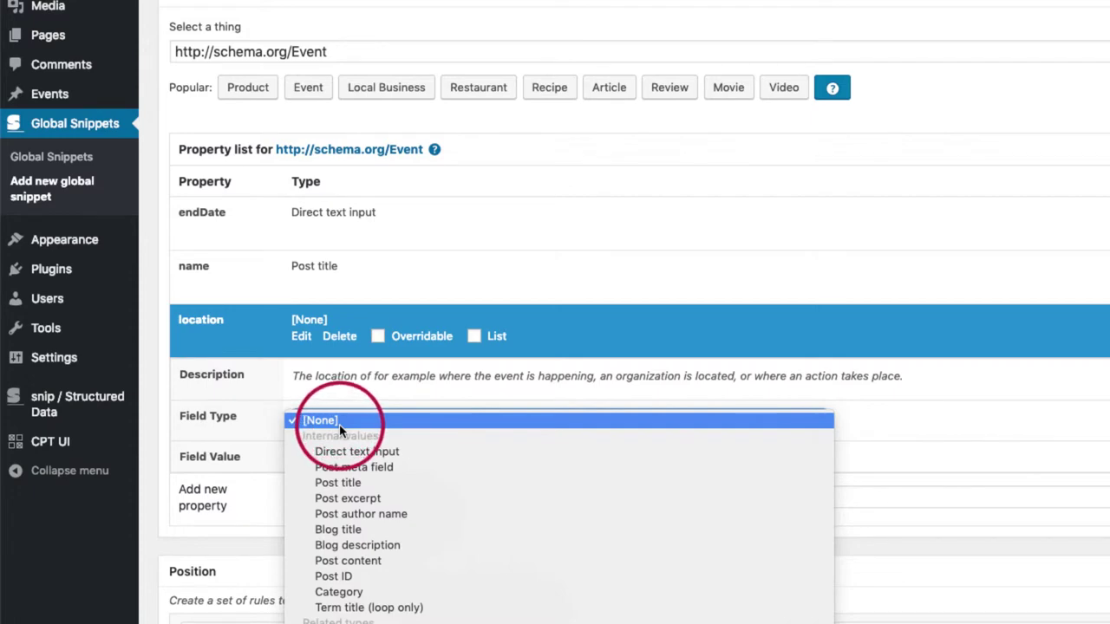
pyautogui.scroll(-15, 339, 424)
pyautogui.scroll(-15, 341, 430)
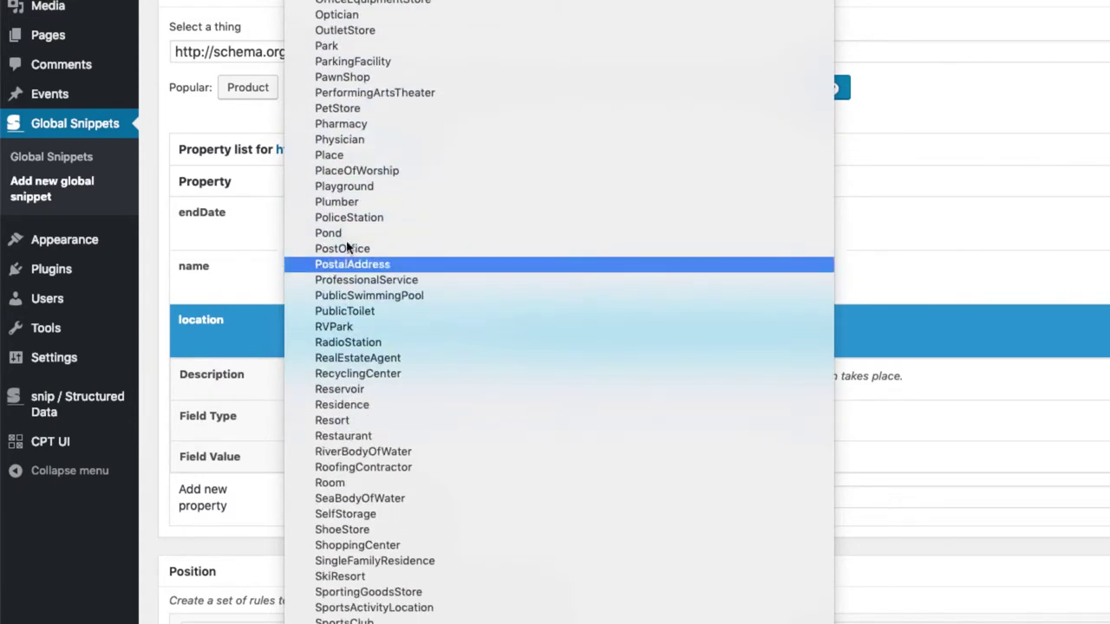
pyautogui.click(348, 155)
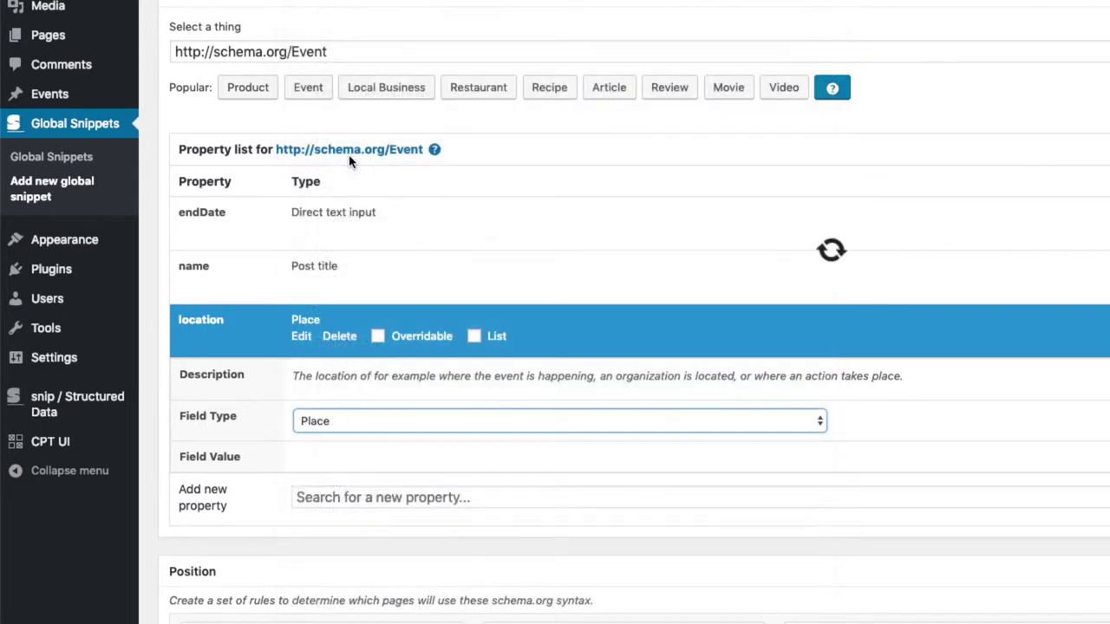
pyautogui.scroll(-3, 434, 339)
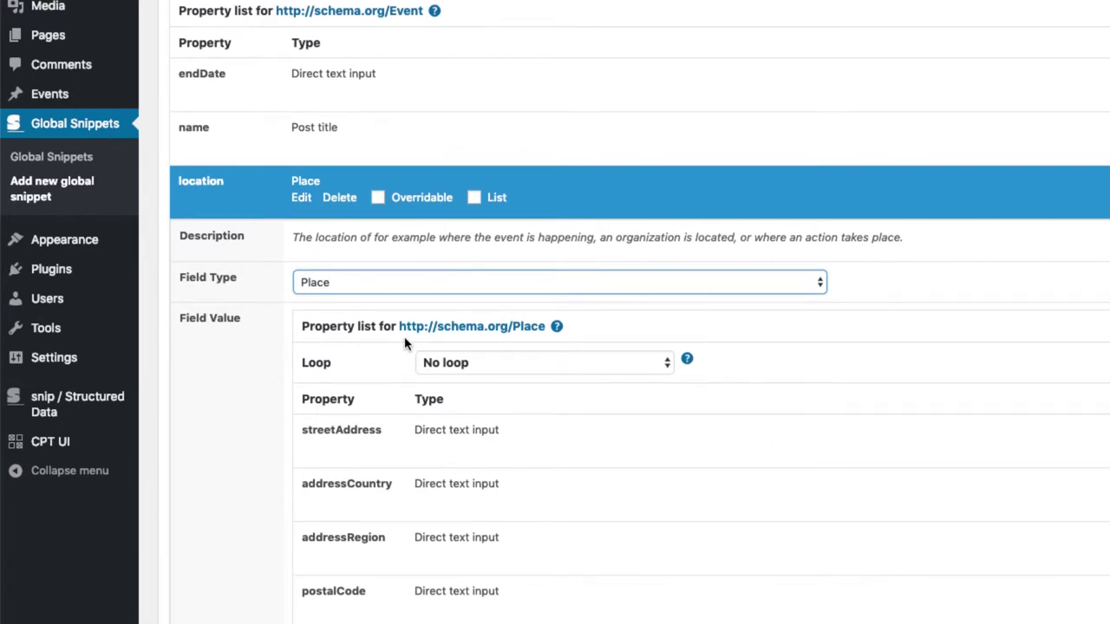
pyautogui.scroll(-1, 407, 343)
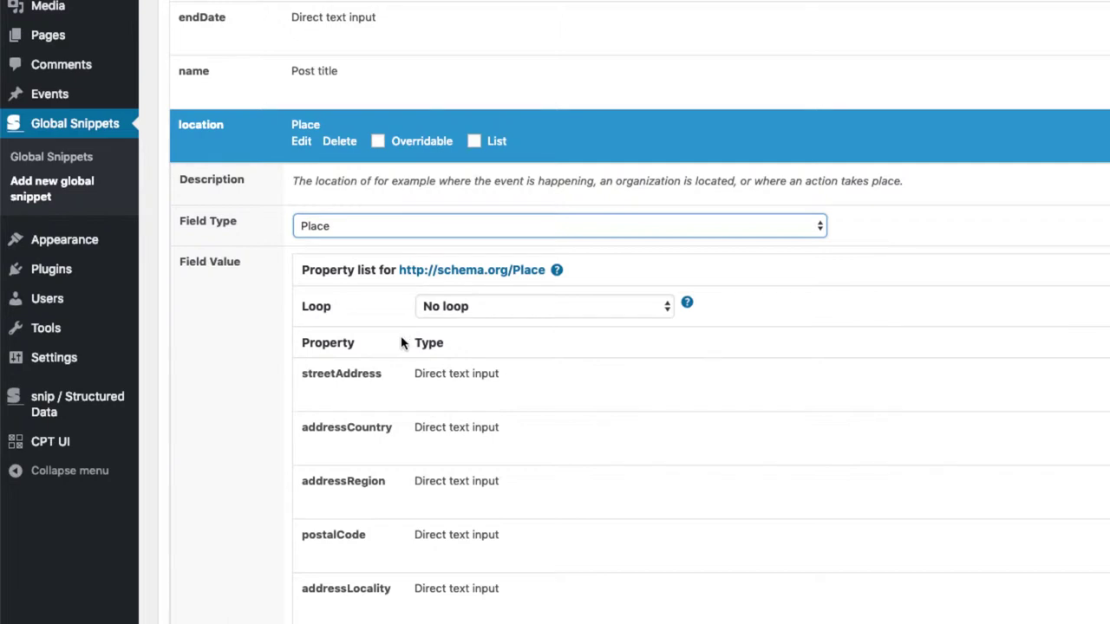
# Make the streetAddress and addressCountry properties of the Place location overridable.
pyautogui.scroll(-1, 405, 336)
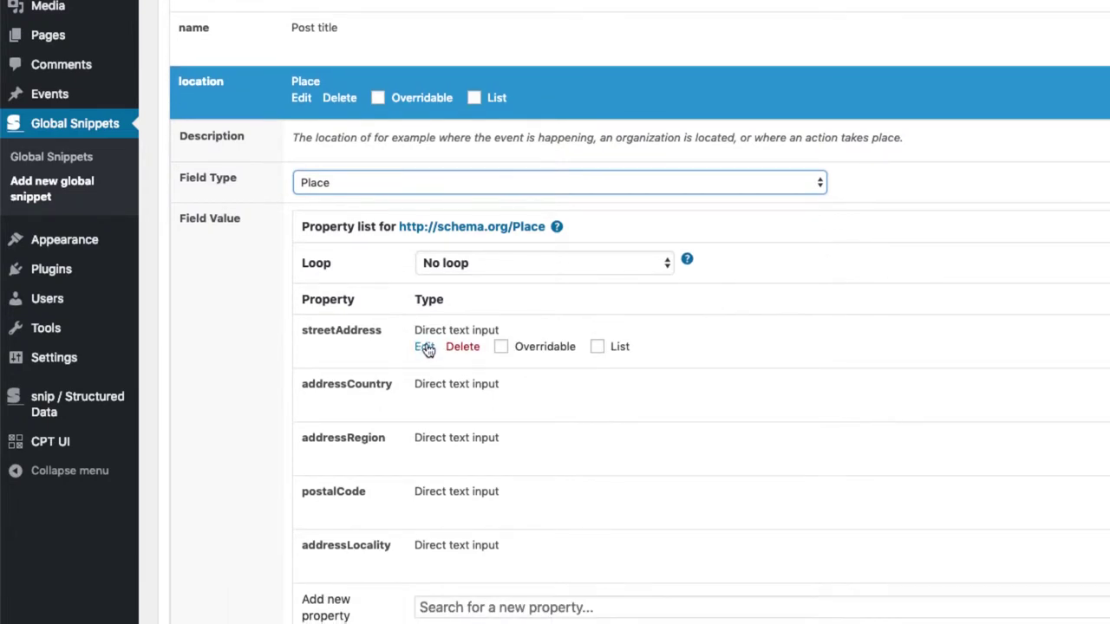
pyautogui.click(424, 347)
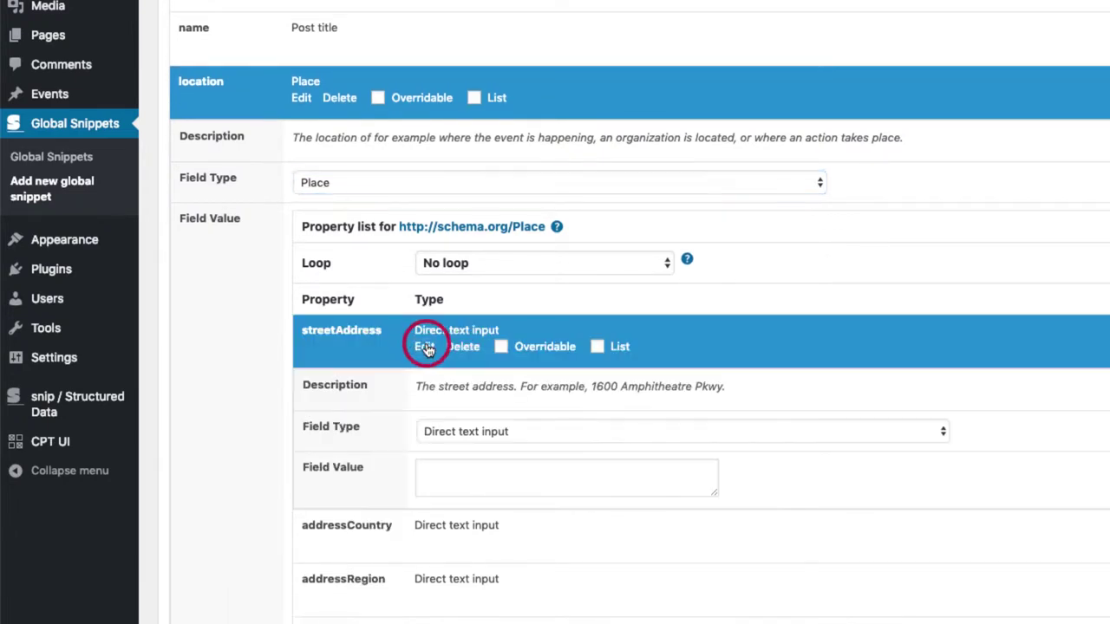
pyautogui.click(502, 346)
pyautogui.click(425, 347)
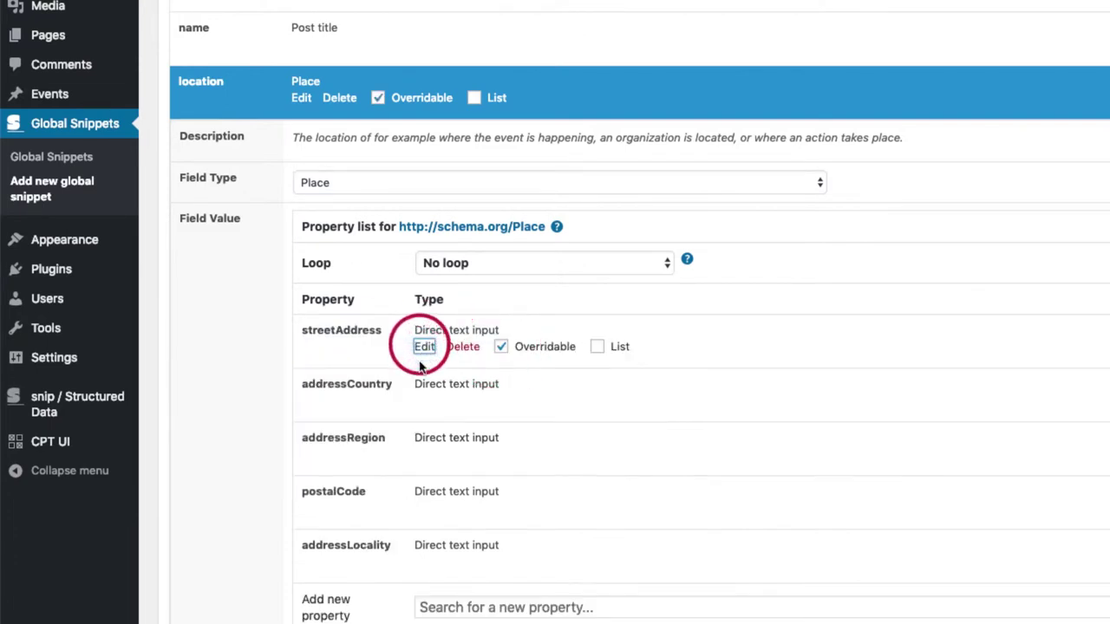
pyautogui.click(424, 400)
pyautogui.click(501, 401)
pyautogui.click(425, 401)
# Mark addressRegion, postalCode and addressLocality under the Place location as overridable.
pyautogui.click(424, 454)
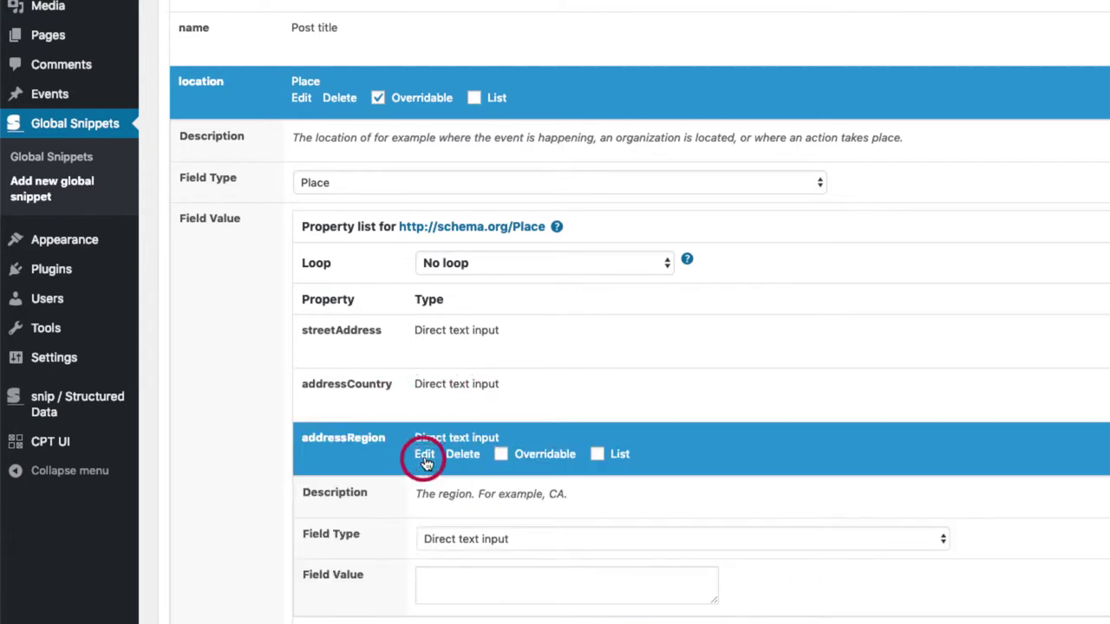
pyautogui.click(501, 454)
pyautogui.click(424, 453)
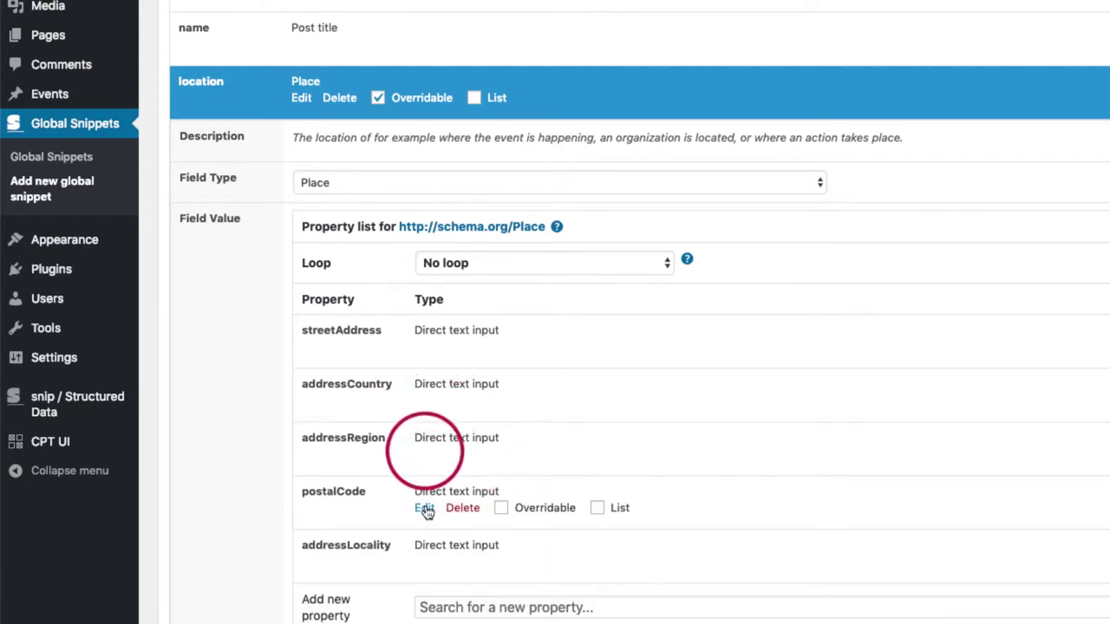
pyautogui.click(424, 507)
pyautogui.click(501, 507)
pyautogui.click(424, 508)
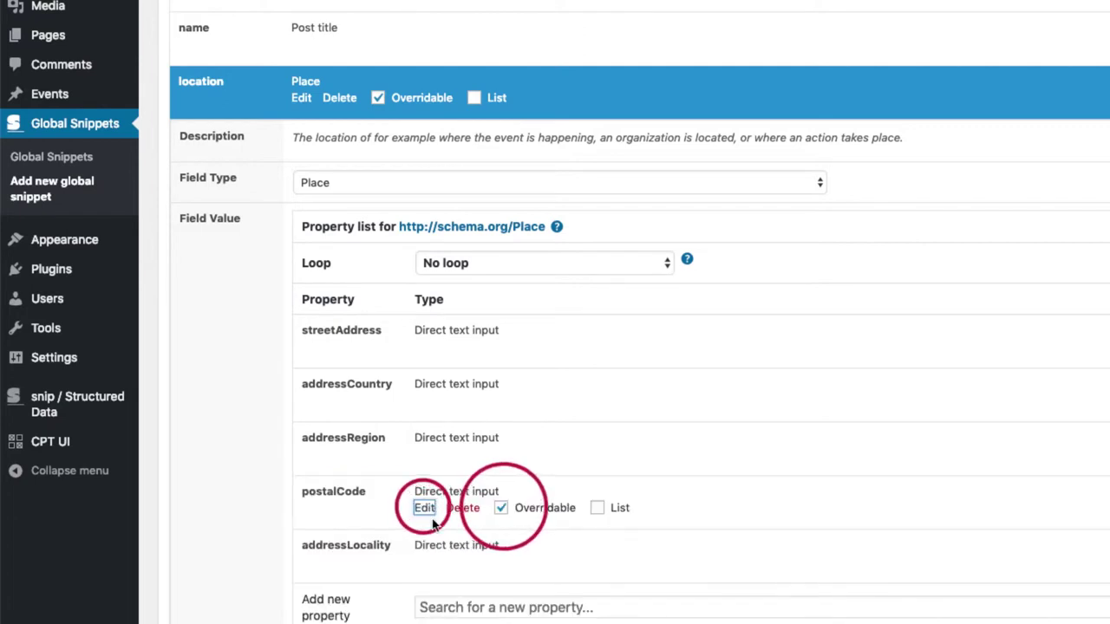
pyautogui.click(425, 561)
pyautogui.click(502, 562)
pyautogui.click(424, 561)
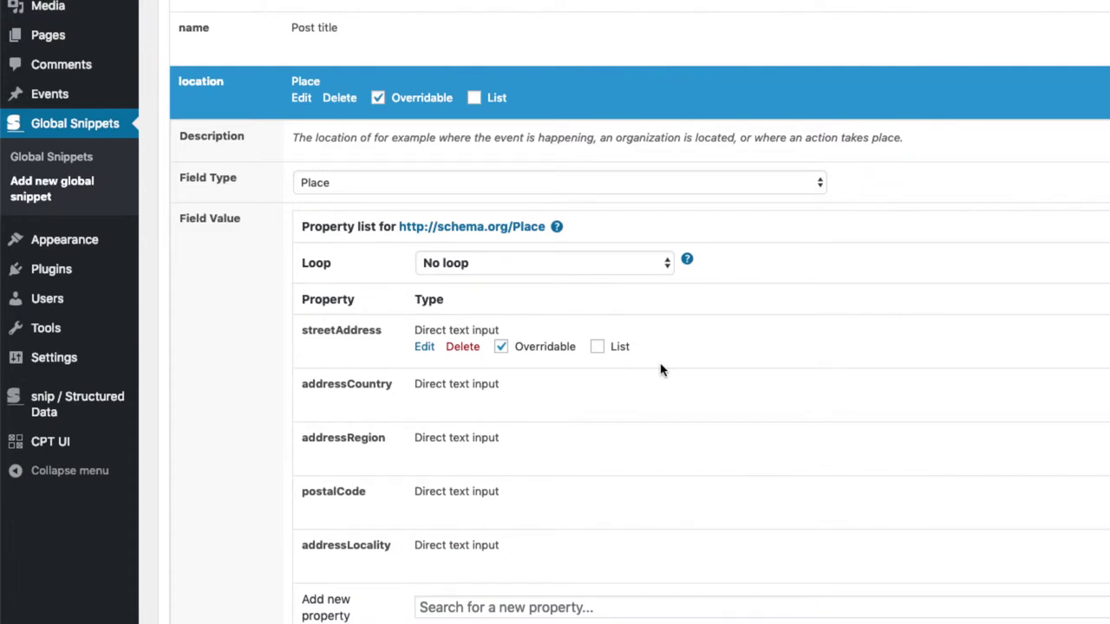
# Set the position rule to Post Type is equal to Events and publish the global snippet.
pyautogui.scroll(-3, 862, 364)
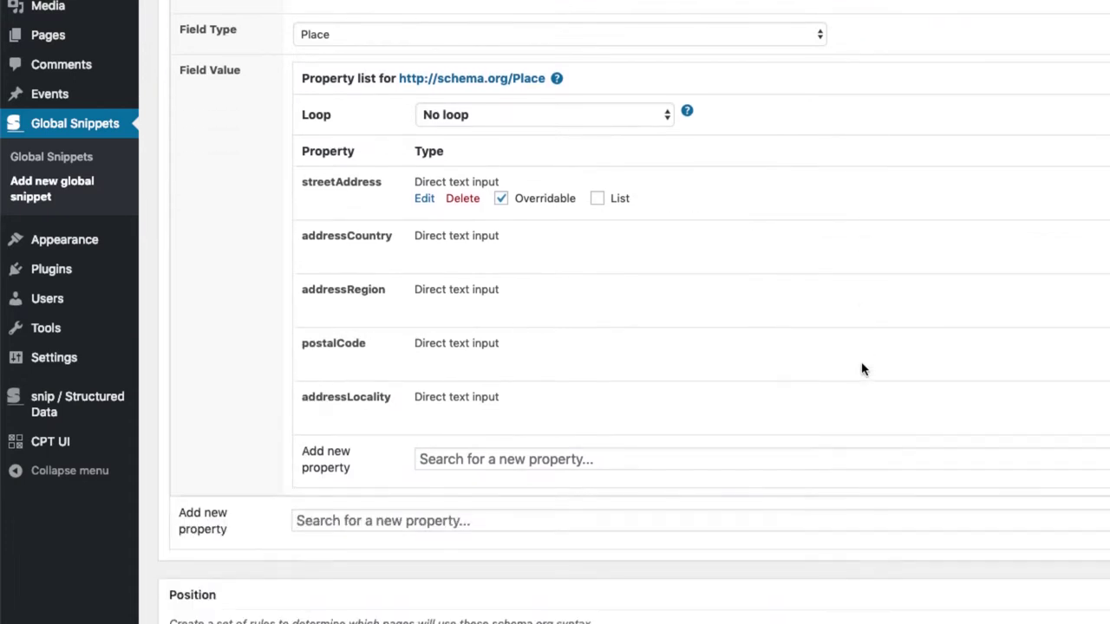
pyautogui.scroll(-2, 861, 364)
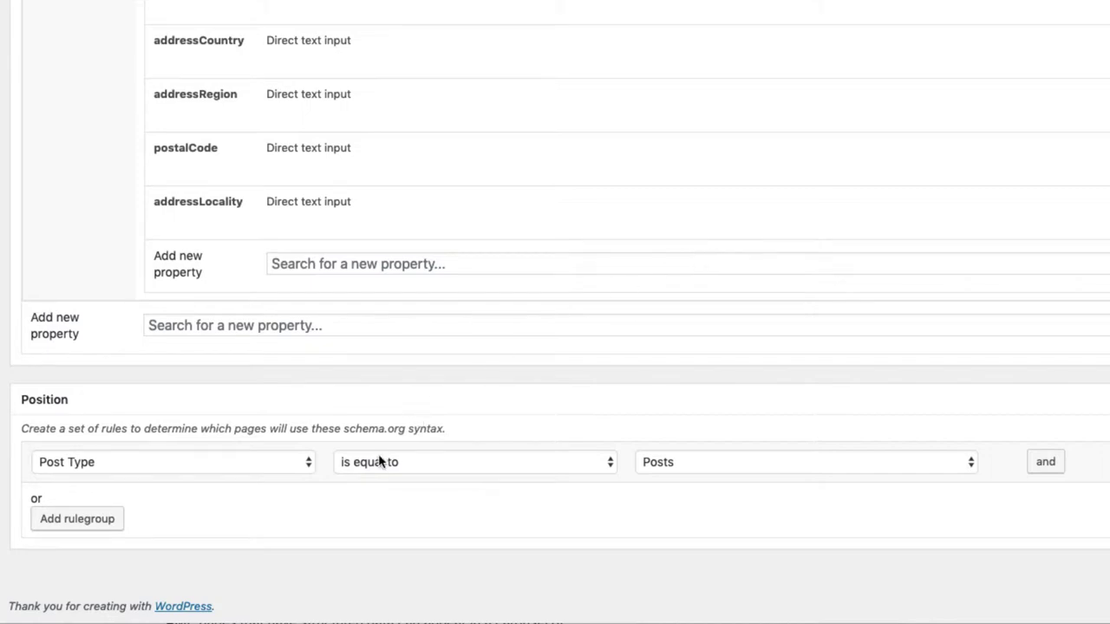
pyautogui.click(754, 456)
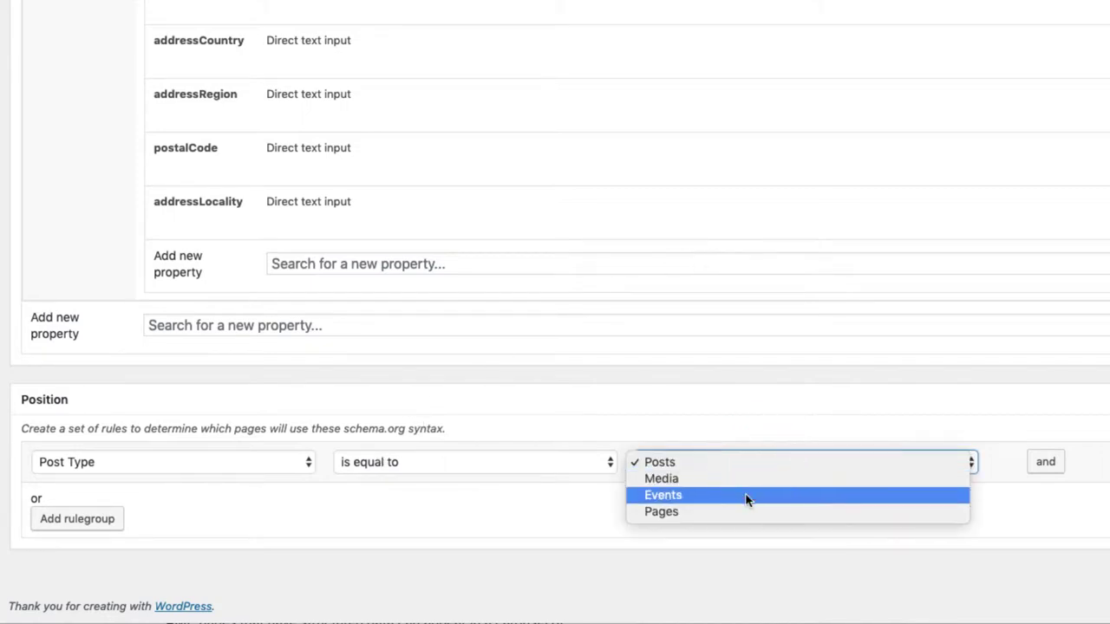
pyautogui.click(748, 495)
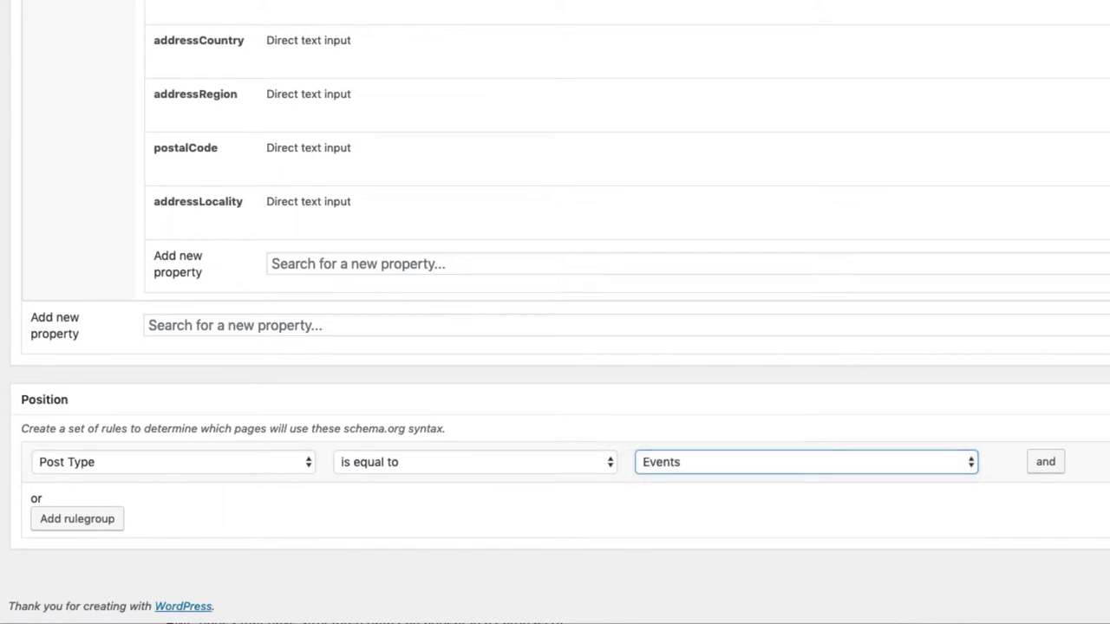
pyautogui.scroll(10, 555, 312)
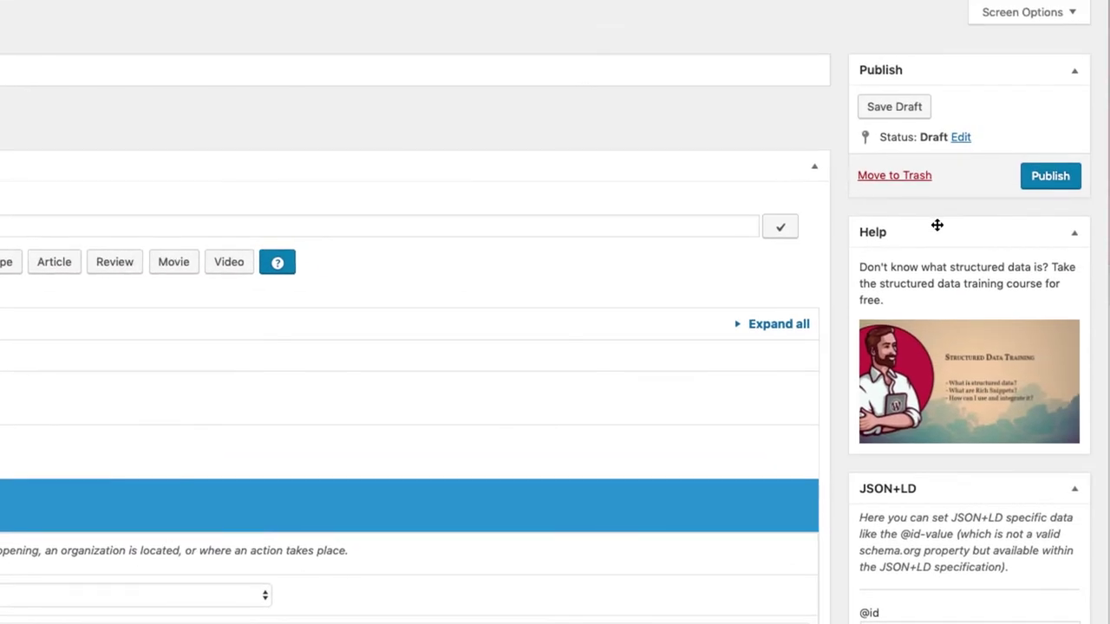
pyautogui.click(1046, 178)
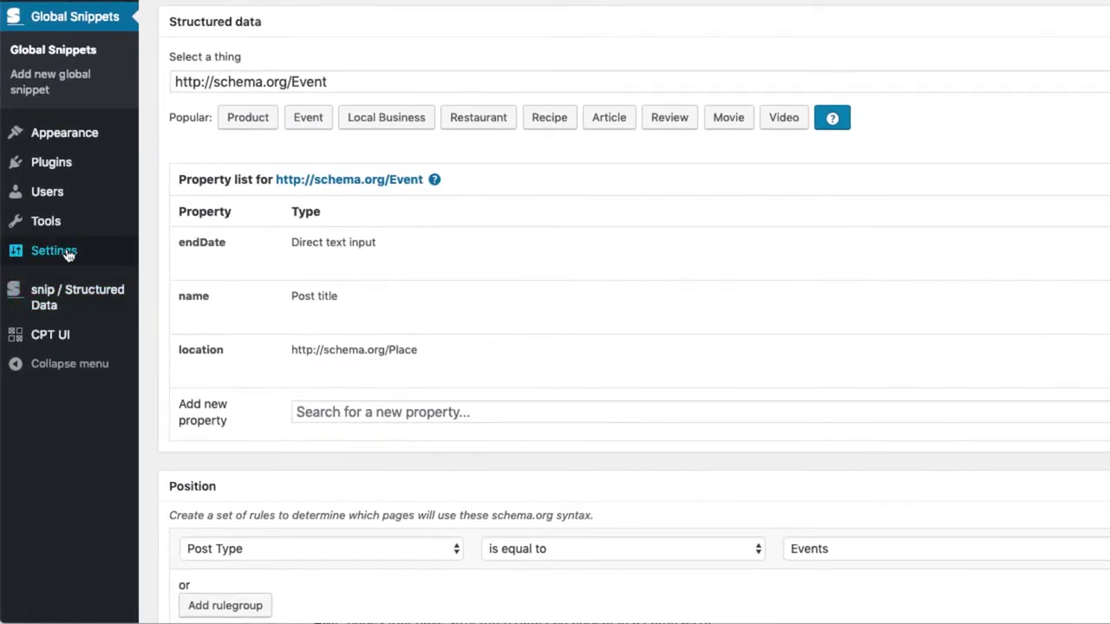
# In the snip / Structured Data settings, add Events to the selected backend post types and save the changes.
pyautogui.moveTo(68, 253)
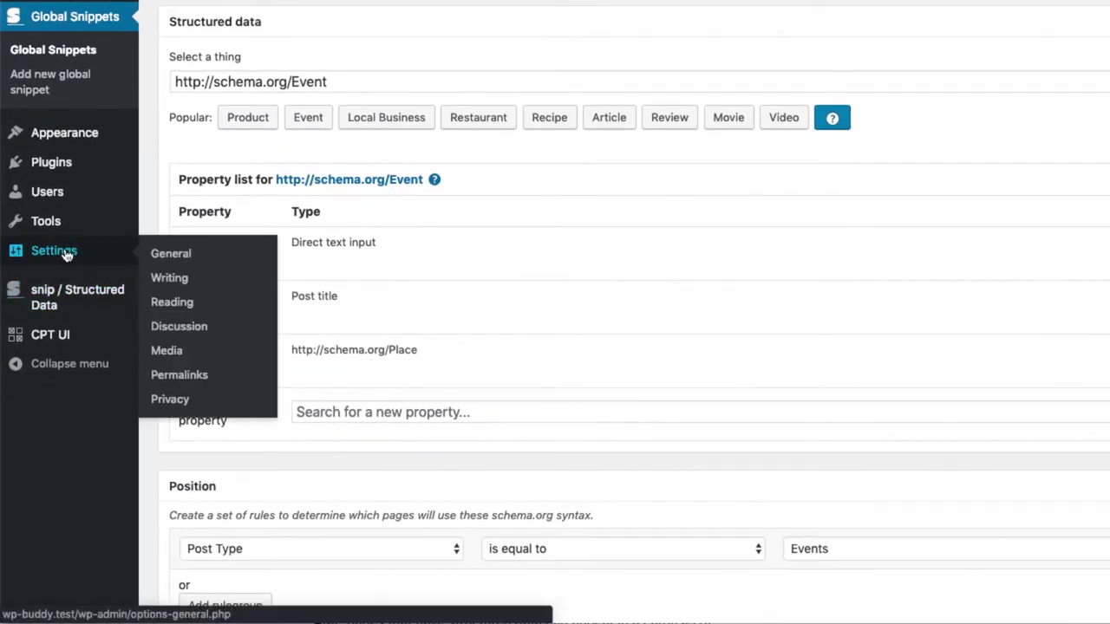
pyautogui.moveTo(70, 293)
pyautogui.click(174, 319)
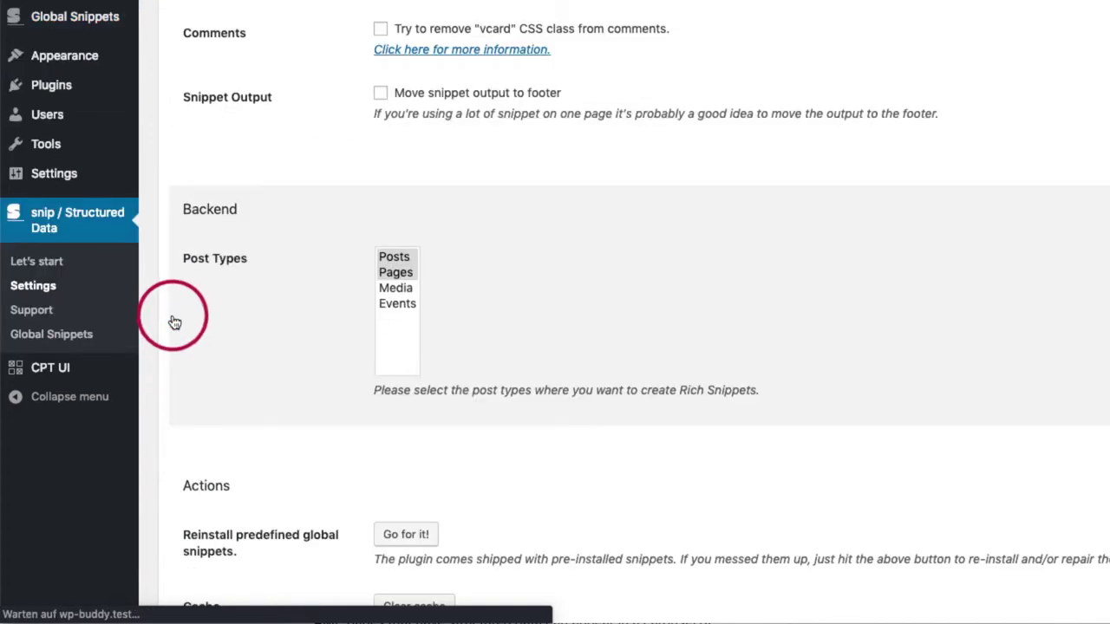
pyautogui.scroll(-1, 347, 321)
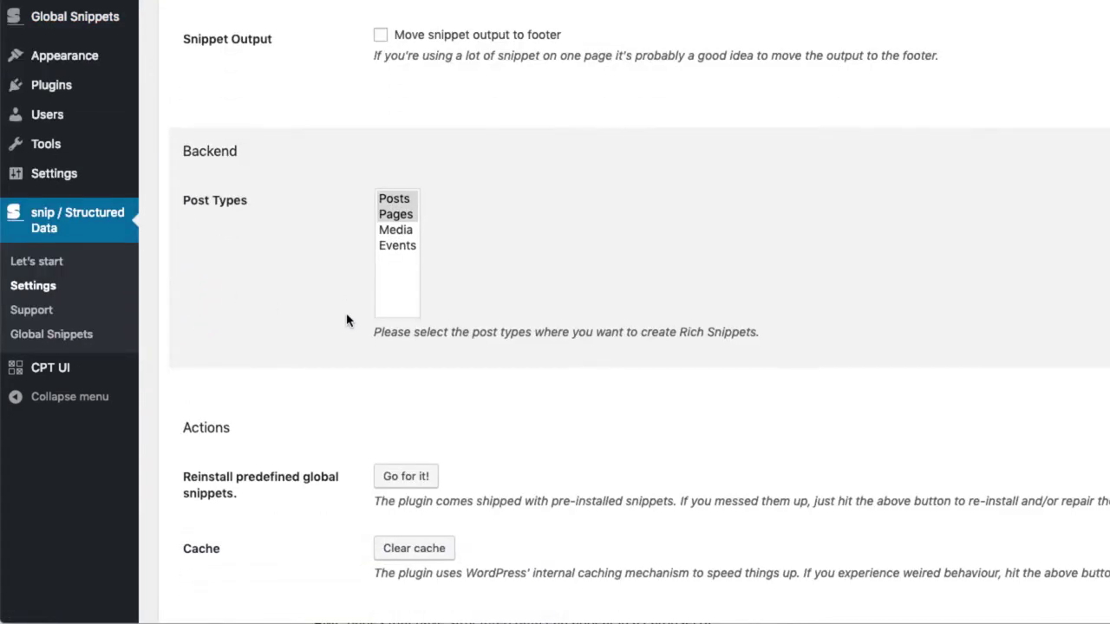
pyautogui.keyDown('super'); pyautogui.click(397, 247); pyautogui.keyUp('super')
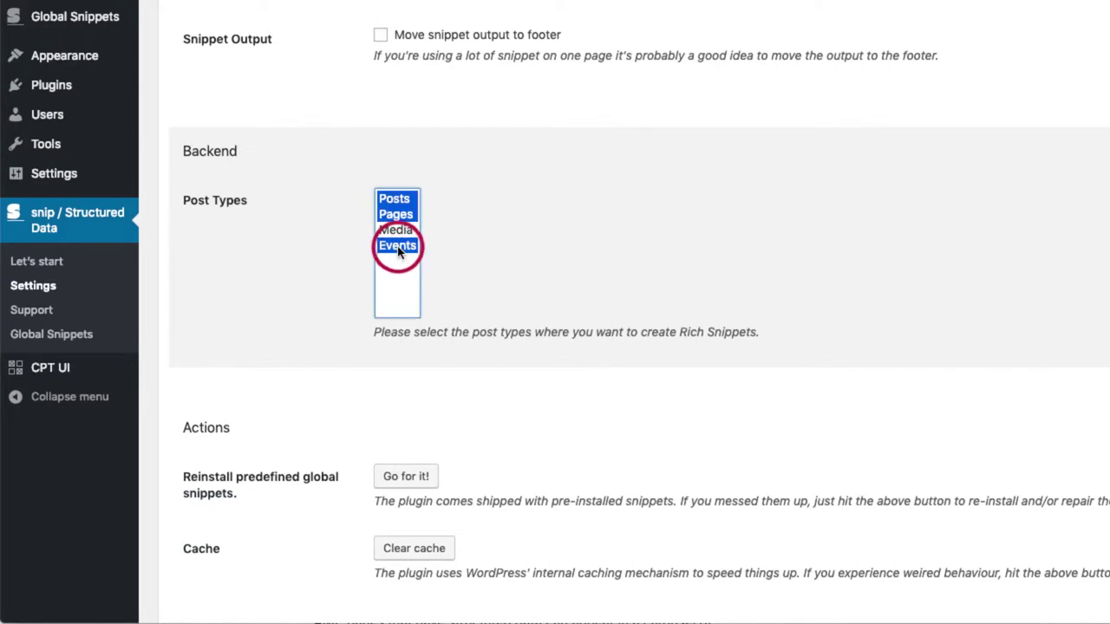
pyautogui.scroll(-3, 500, 292)
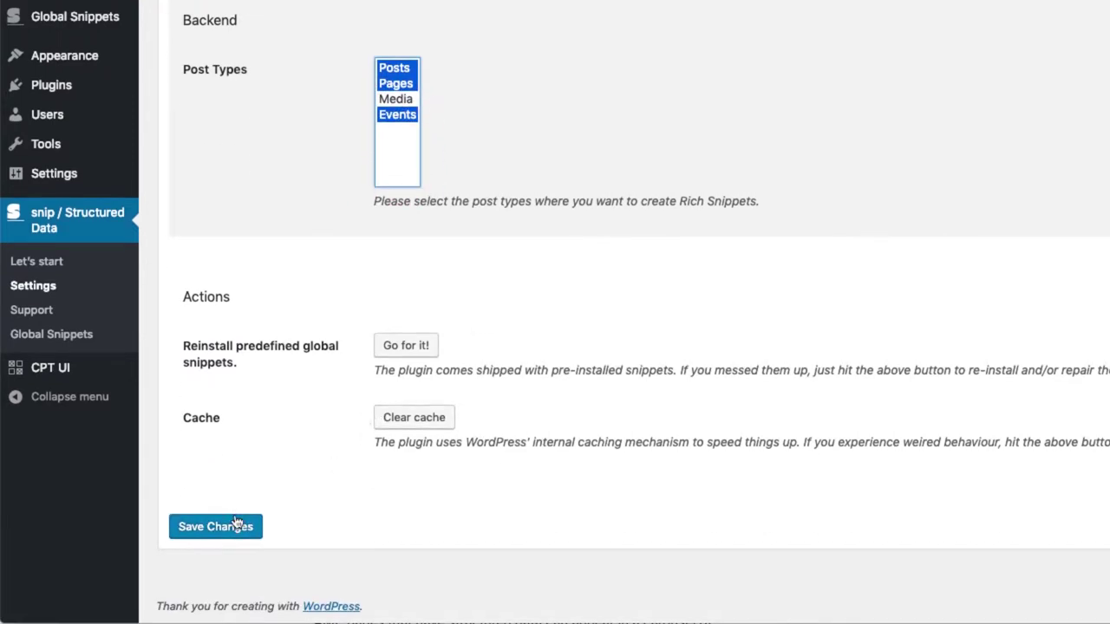
pyautogui.click(215, 527)
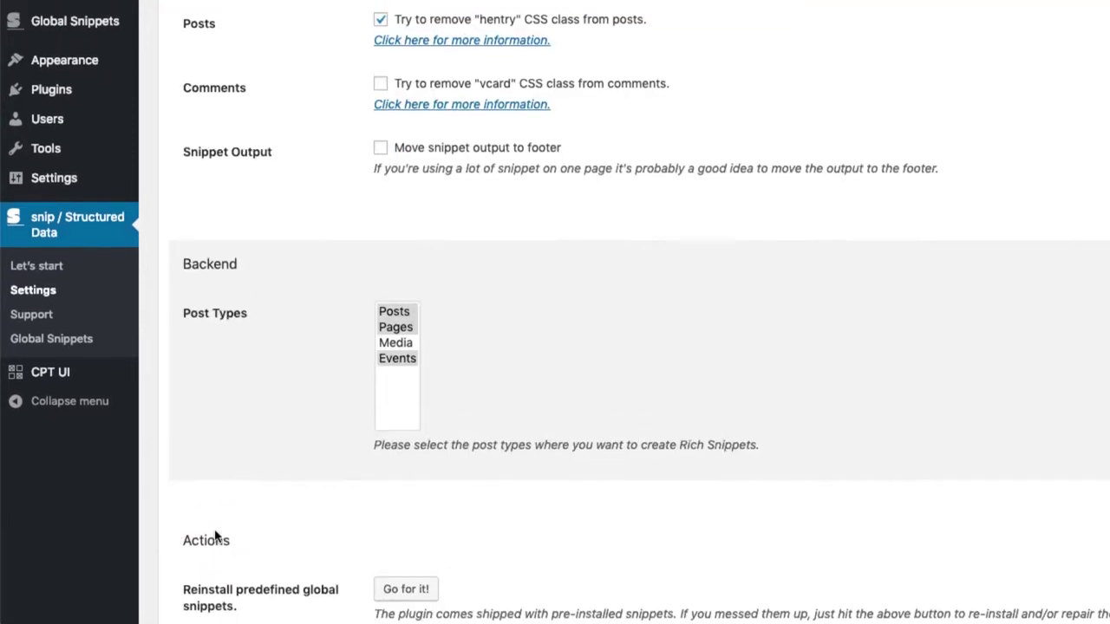
# Open the Structured Data Training event for editing and select the Event snippet in its global snippets editor.
pyautogui.scroll(5, 298, 342)
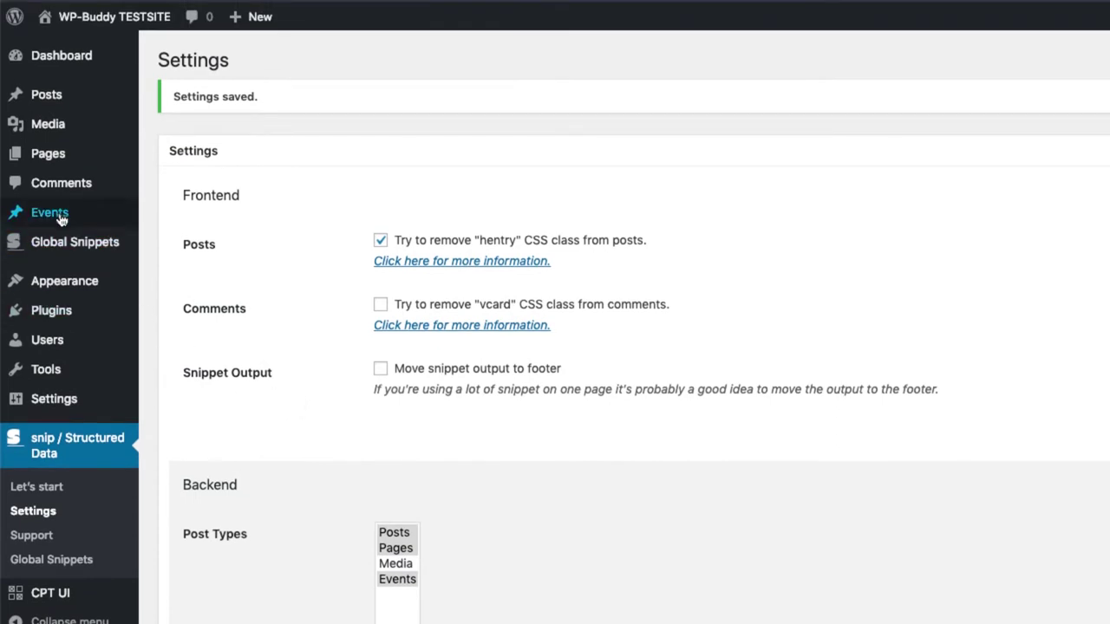
pyautogui.click(58, 215)
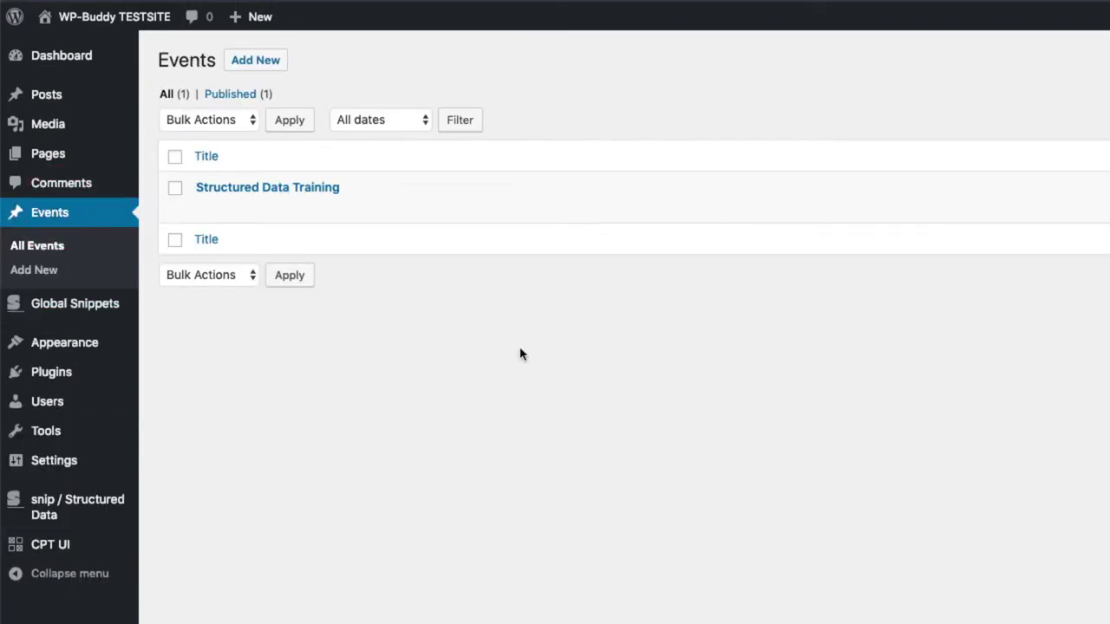
pyautogui.moveTo(228, 188)
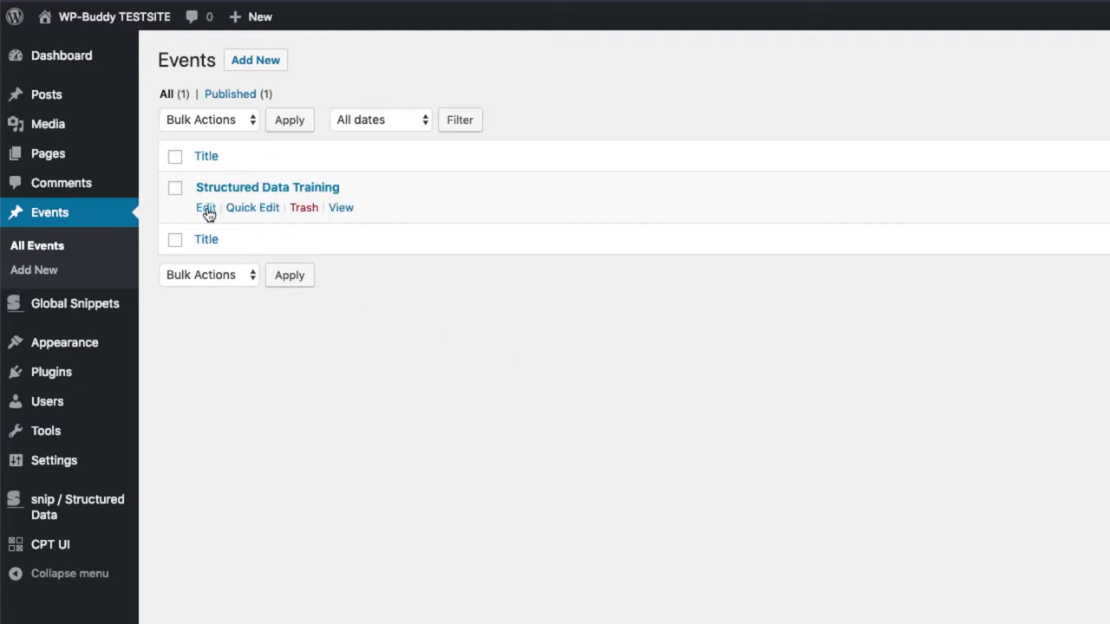
pyautogui.click(206, 211)
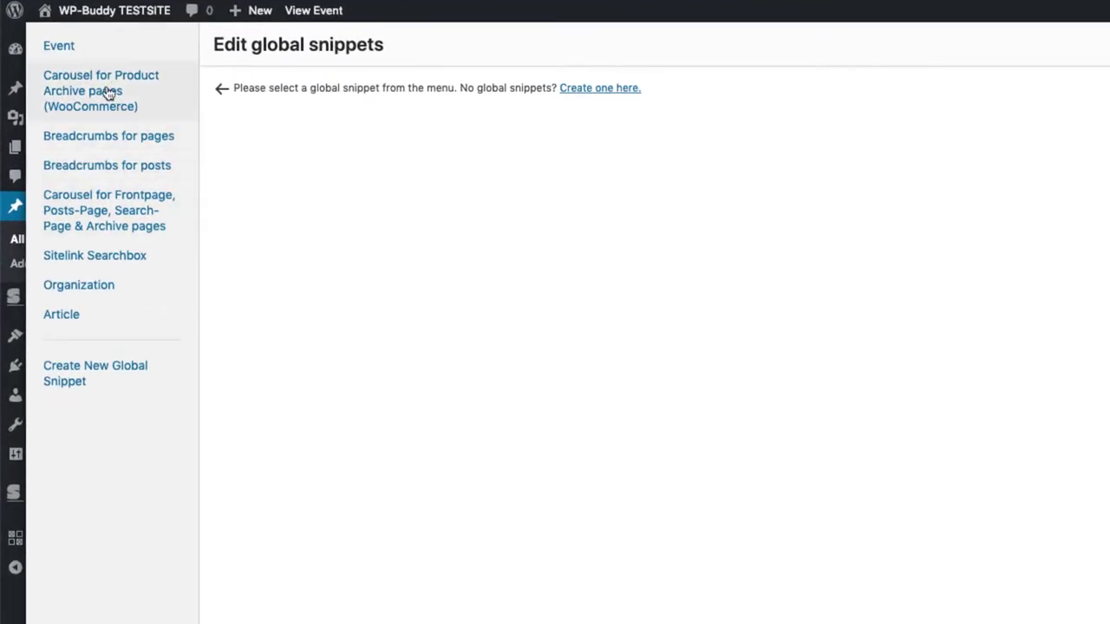
pyautogui.click(59, 48)
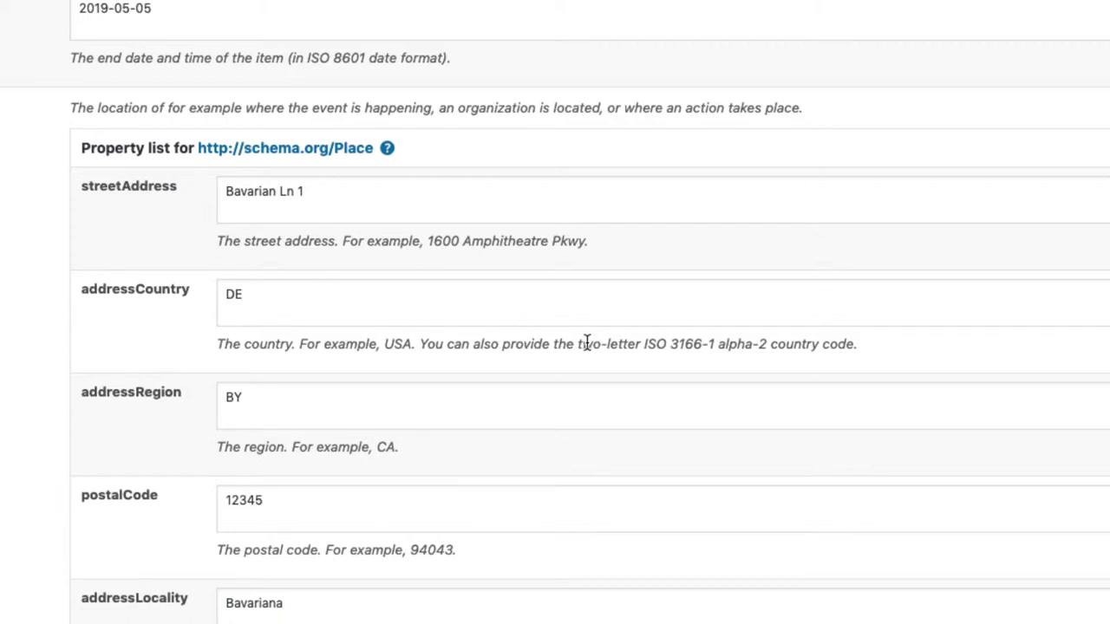
# Check the addressCountry hint on two-letter country codes and save the event's overridden endDate and location values.
pyautogui.moveTo(577, 344); pyautogui.dragTo(645, 347)
pyautogui.click(266, 301)
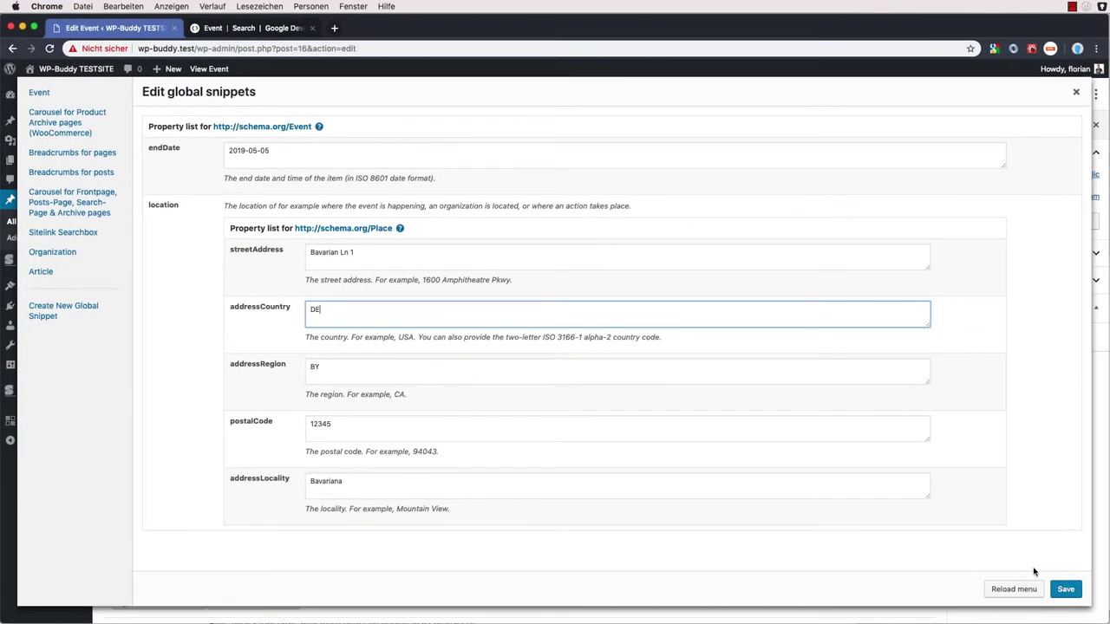
pyautogui.click(1064, 591)
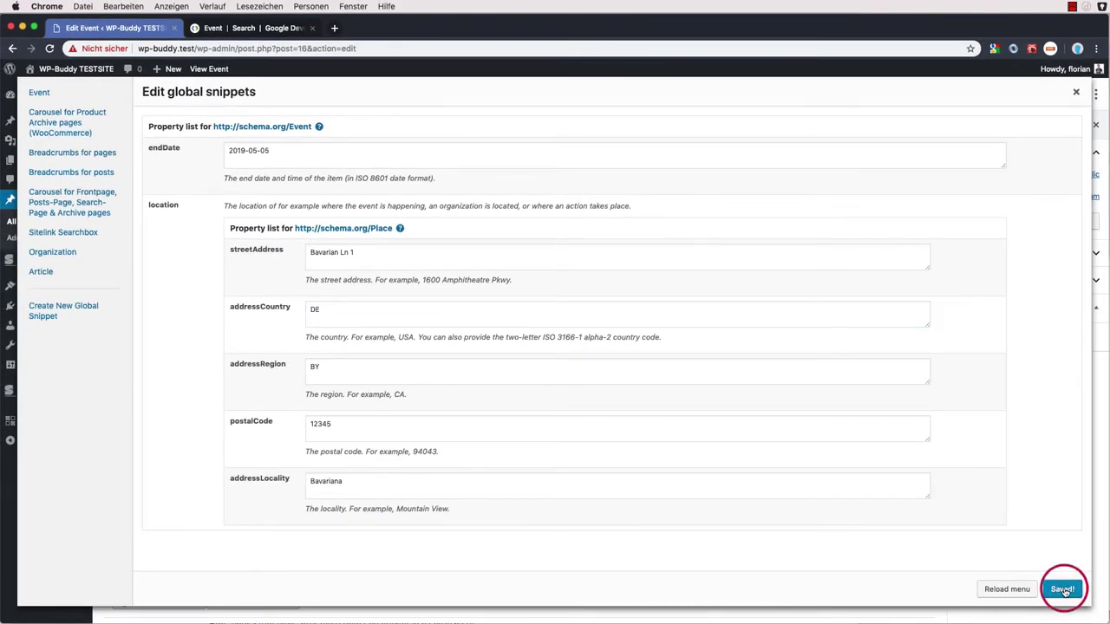
# Close the global snippets editor and update the Structured Data Training event.
pyautogui.click(1076, 92)
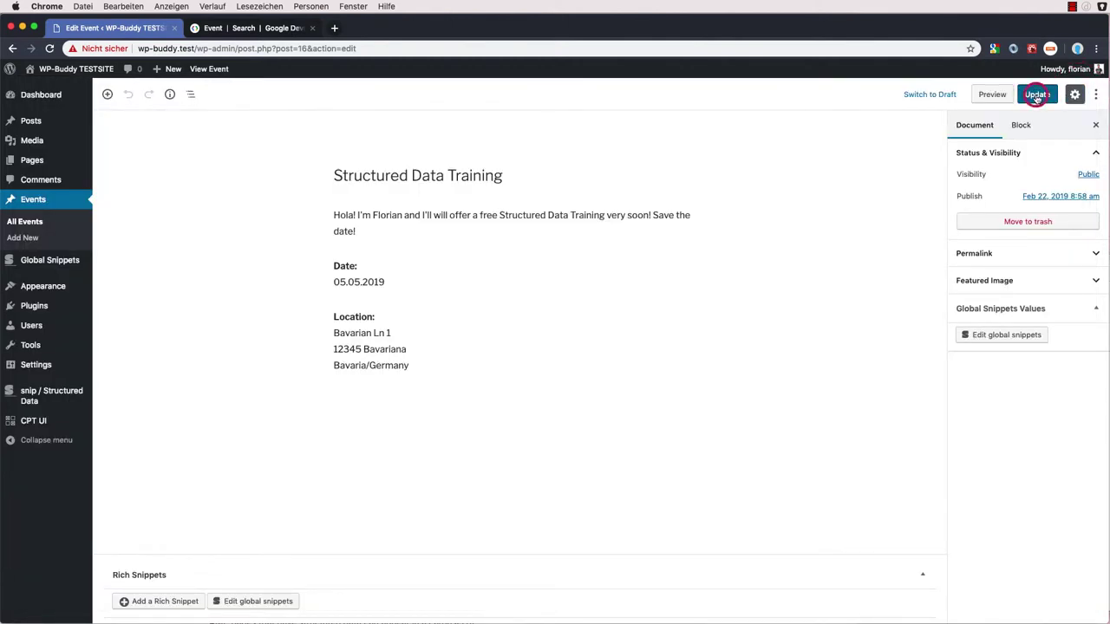
pyautogui.click(1036, 95)
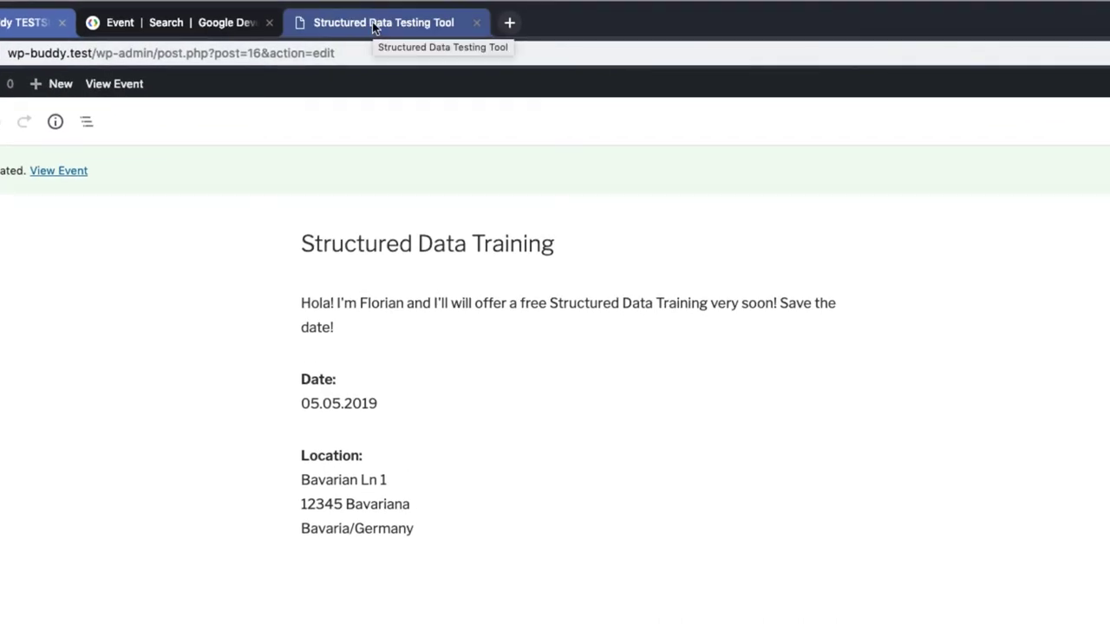
# Switch to Google's Structured Data Testing Tool and test the event's JSON-LD script as a code snippet.
pyautogui.click(373, 25)
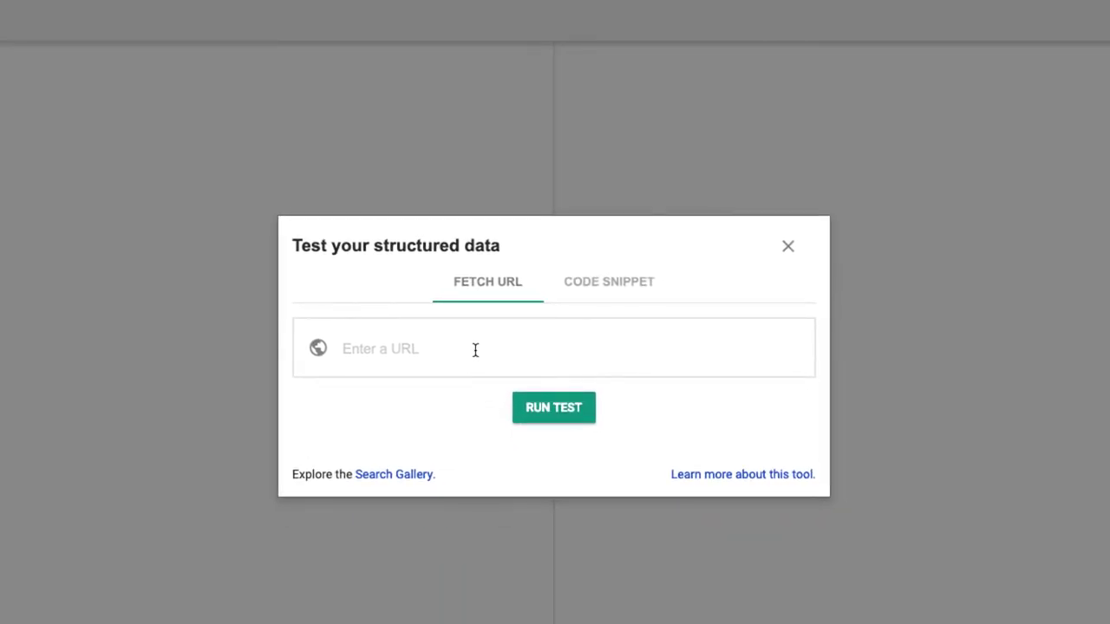
pyautogui.click(631, 284)
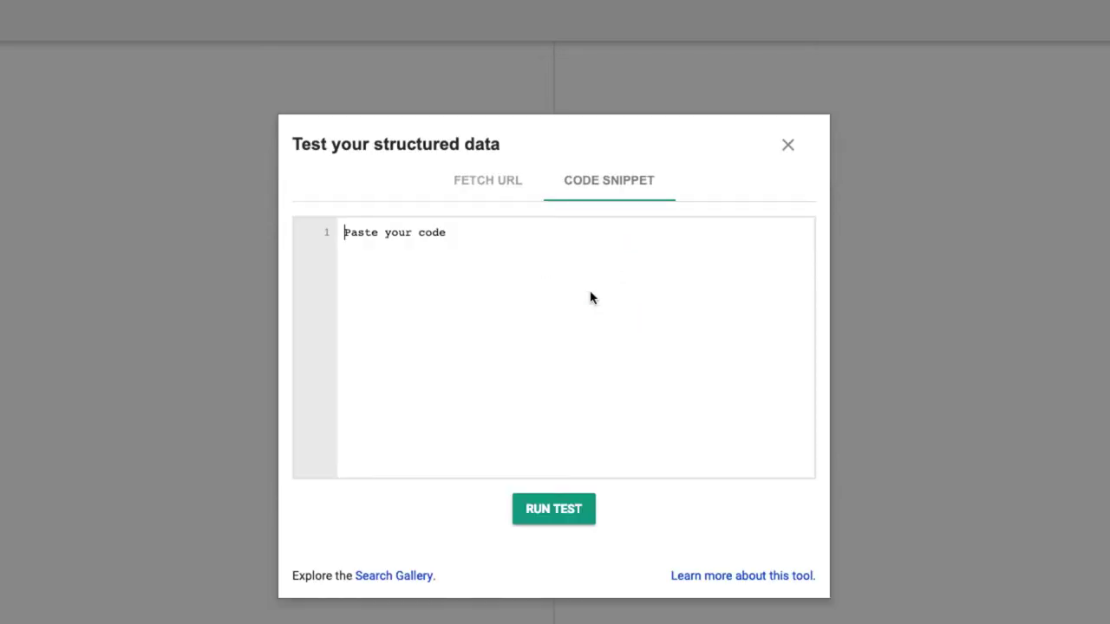
pyautogui.click(550, 286)
pyautogui.write('<script data-snippet_id="snip-5c6faf3abc390" type="application/ld+json">{"endDate":"2019-05-05","name":"Structured Data Training","location":{"streetAddress":"Bavarian Ln 1","addressCountry":"DE","addressRegion":"BY","postalCode":"12345","addressLocality":"Bavariana","@context":"http:\\/\\/schema.org","@type":"Place"},"@context":"http:\\/\\/schema.org","@type":"Event"}</script>')
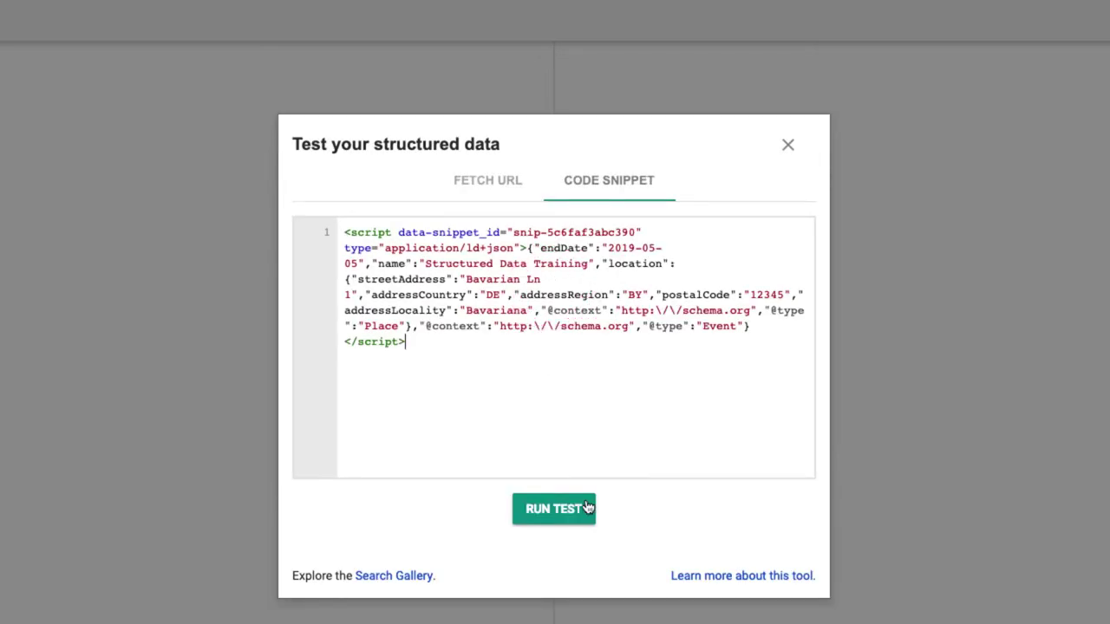
pyautogui.click(542, 519)
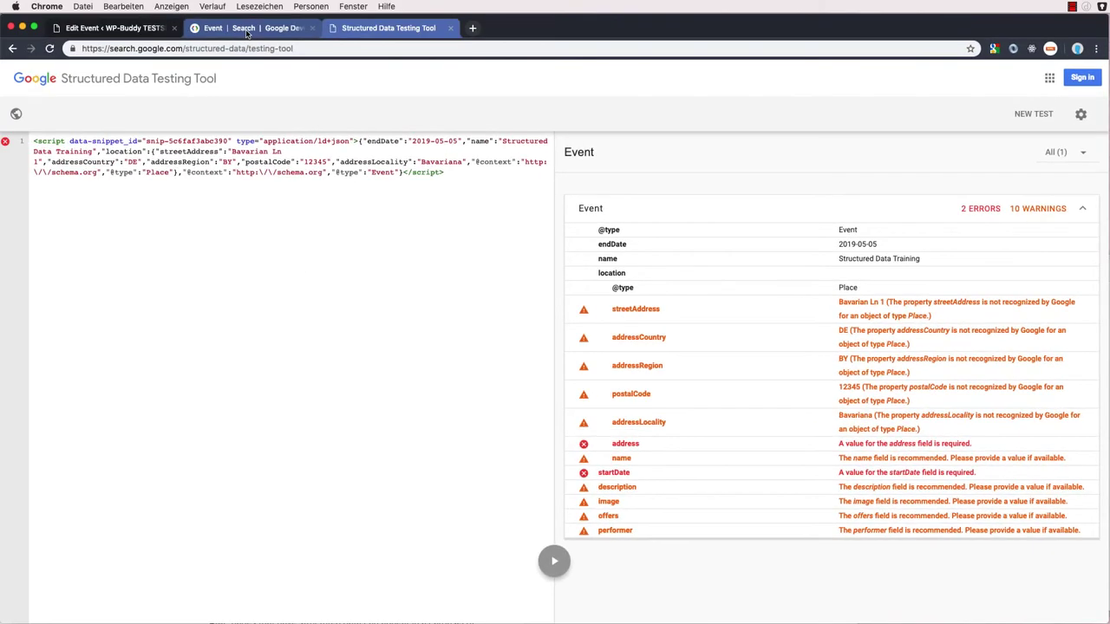
# Check Google's Event documentation for the required address property and its PostalAddress type under location.address.
pyautogui.click(247, 33)
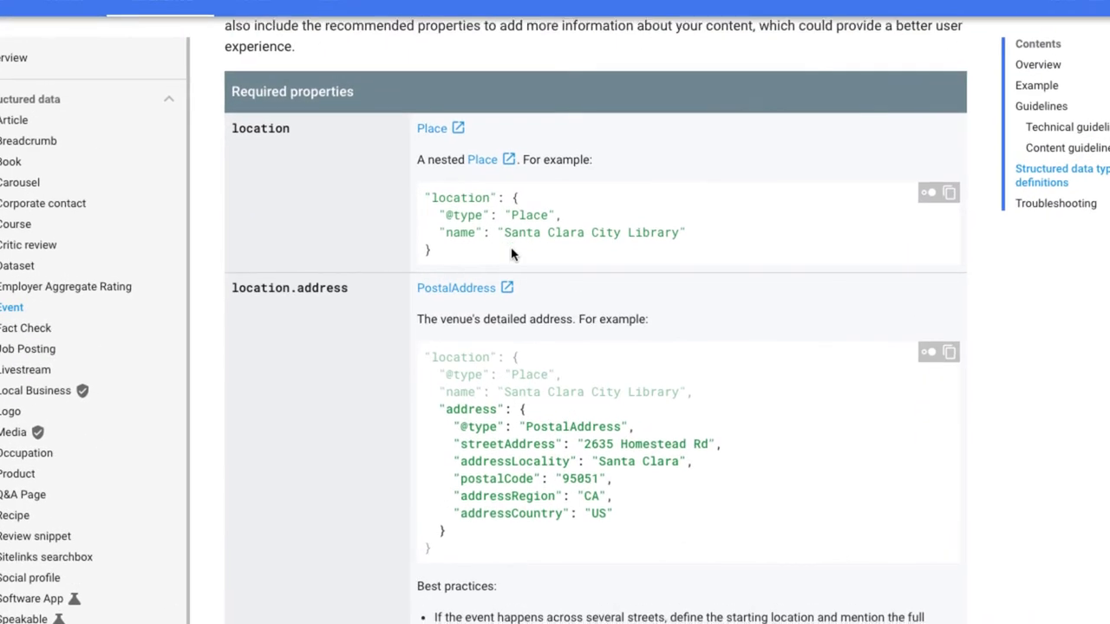
pyautogui.scroll(-1, 511, 254)
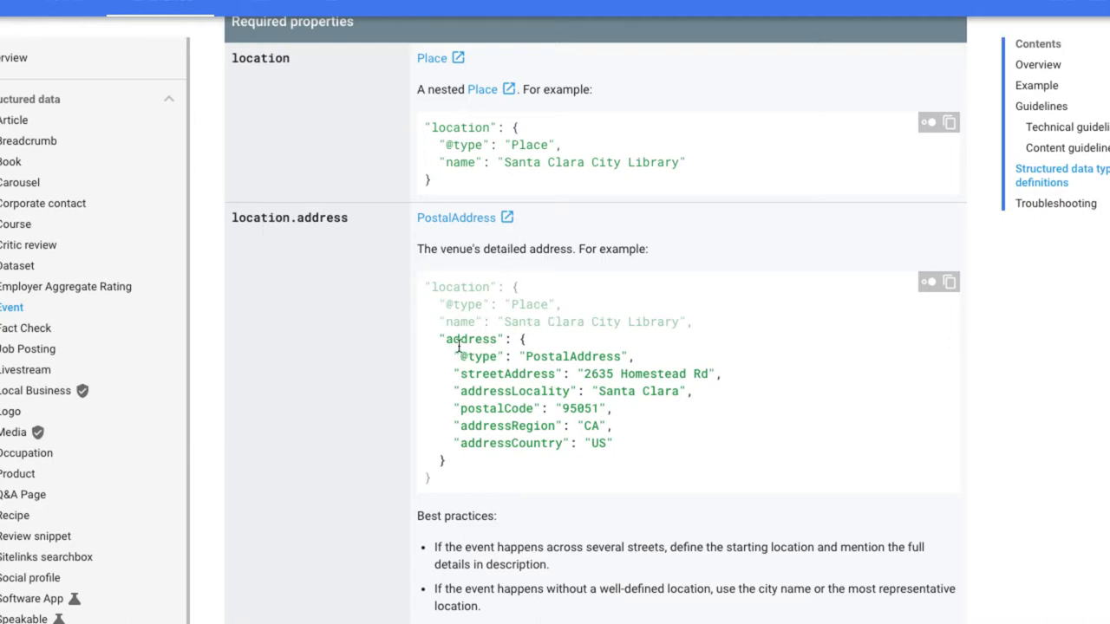
pyautogui.moveTo(446, 339); pyautogui.dragTo(496, 340)
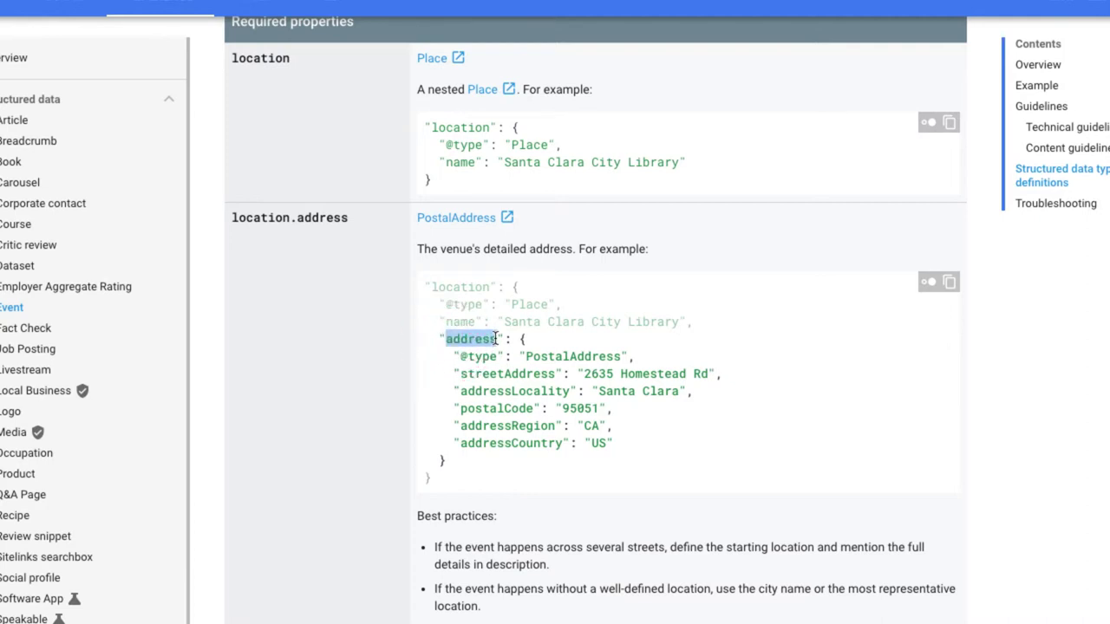
pyautogui.moveTo(527, 356); pyautogui.dragTo(625, 357)
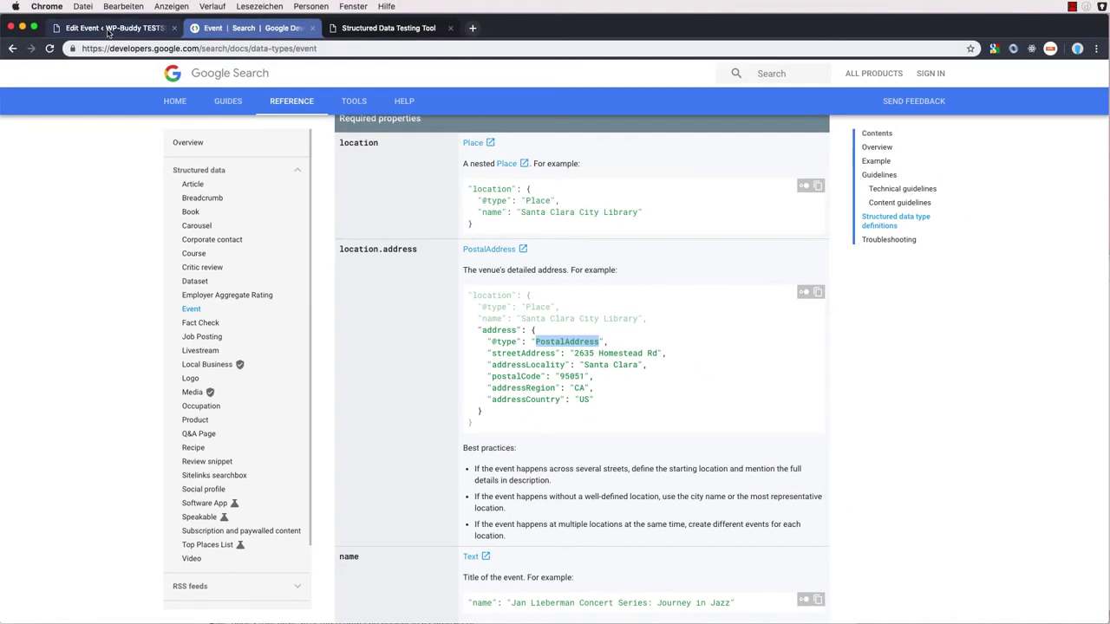
# Return to WordPress, open the global Event snippet for editing, and expand its location property.
pyautogui.click(109, 27)
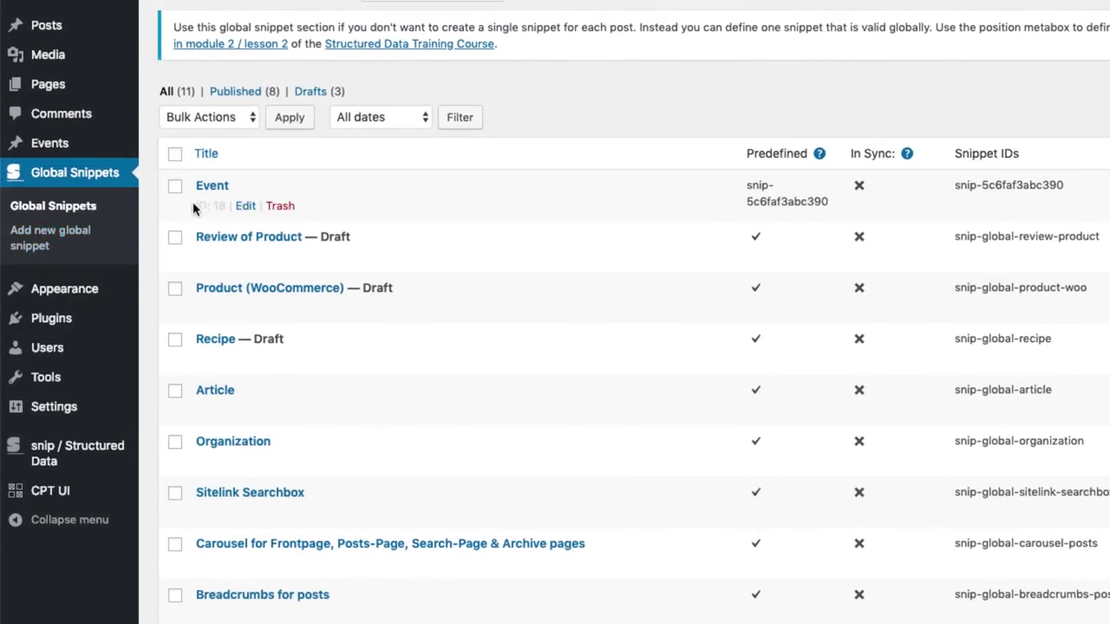
pyautogui.click(245, 208)
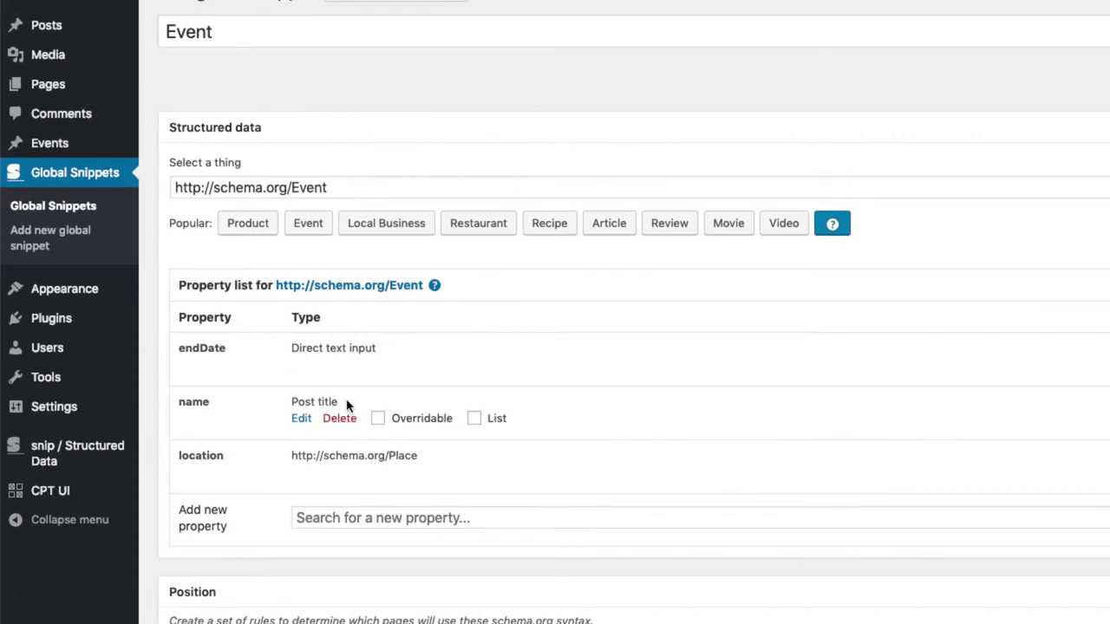
pyautogui.scroll(-2, 347, 403)
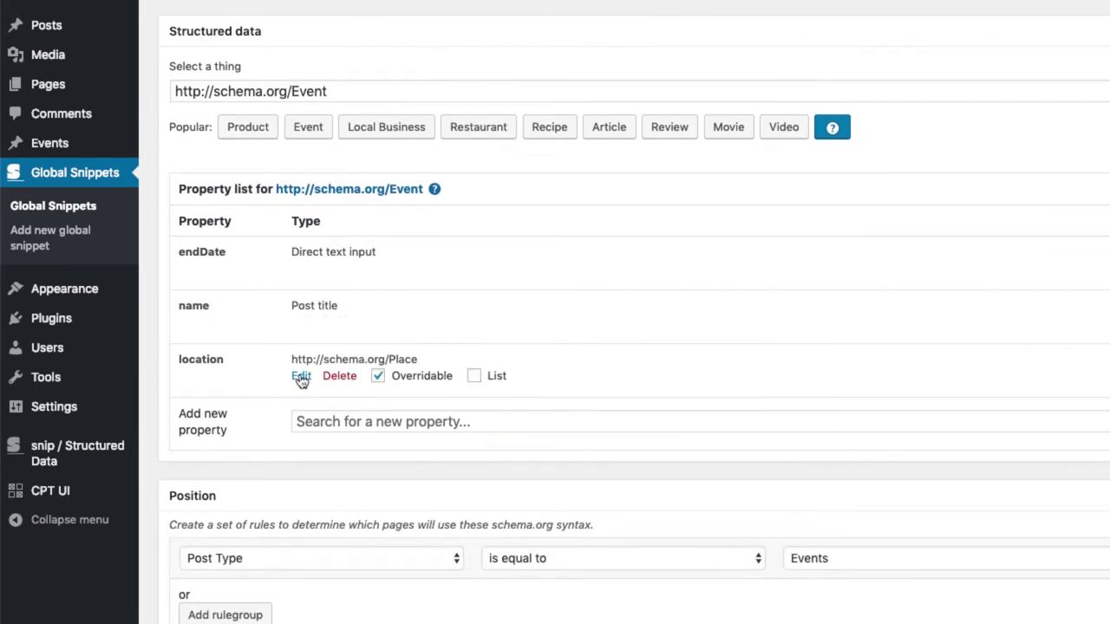
pyautogui.click(301, 376)
pyautogui.scroll(-4, 347, 399)
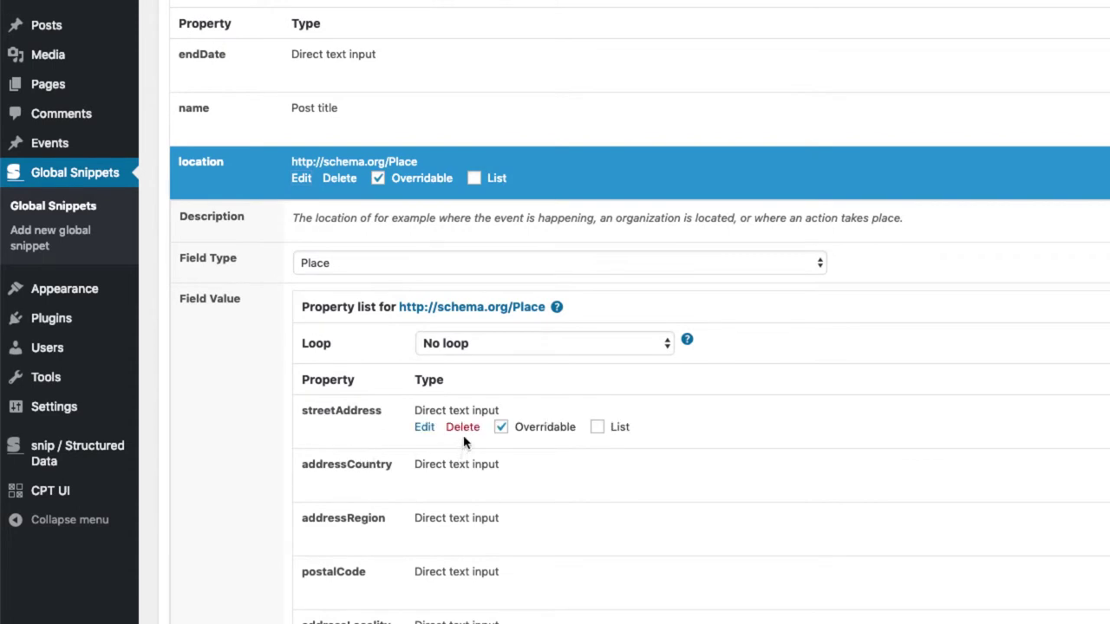
# Delete streetAddress, addressCountry, addressRegion, postalCode and addressLocality from the location's Place property list.
pyautogui.click(462, 427)
pyautogui.click(462, 427)
pyautogui.click(462, 427)
pyautogui.click(462, 426)
pyautogui.click(459, 426)
pyautogui.click(454, 421)
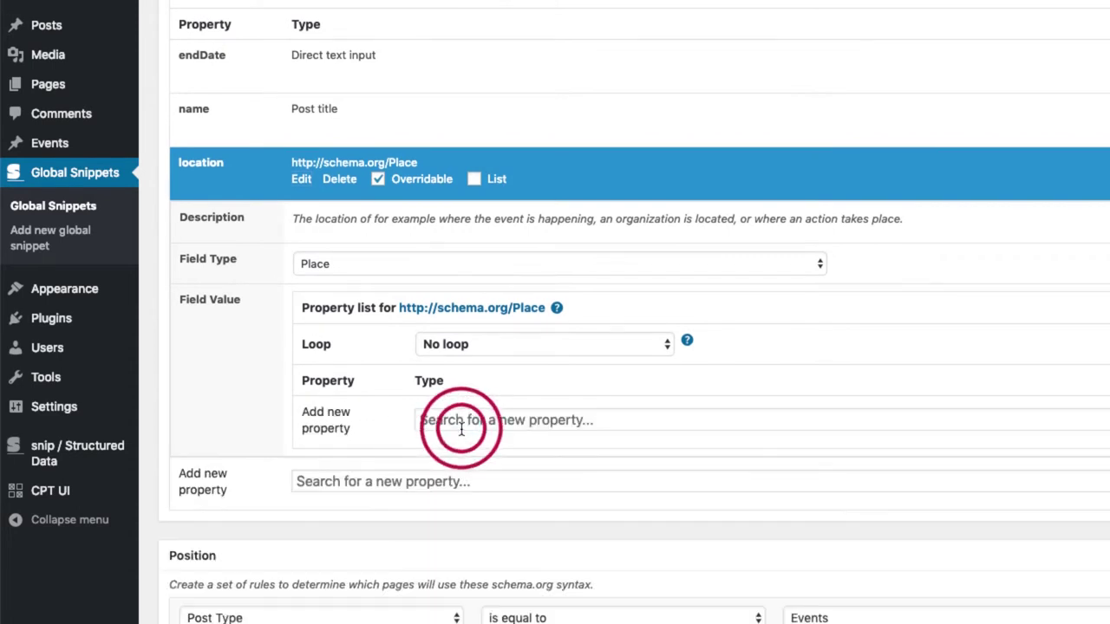
# Add the address property to the location's Place property list and set its field type to PostalAddress.
pyautogui.click(448, 422)
pyautogui.write('addr')
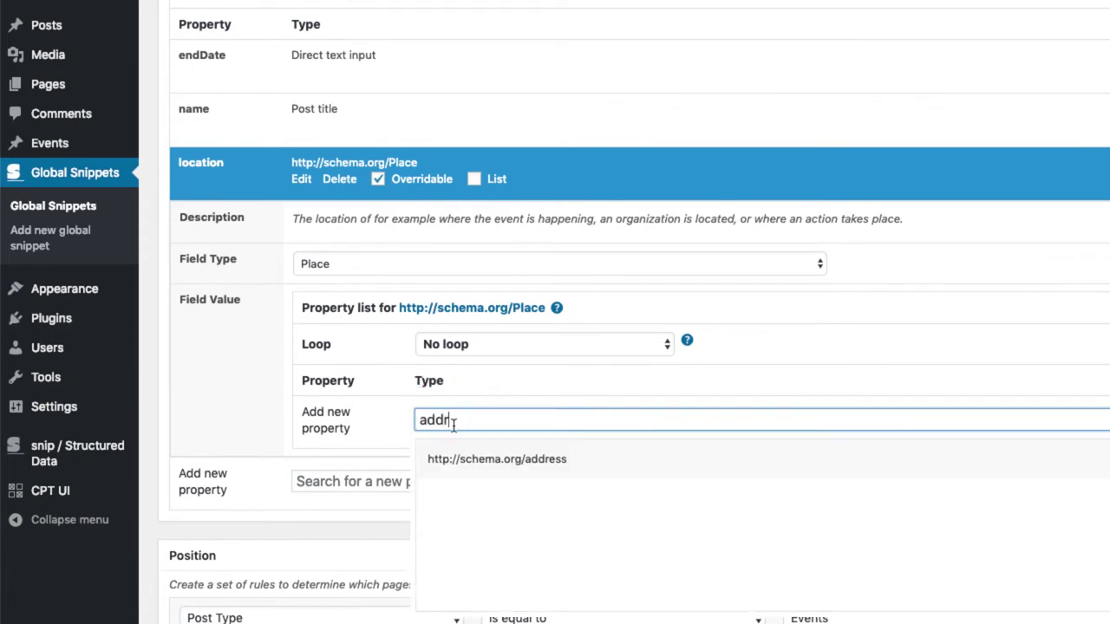
pyautogui.click(506, 459)
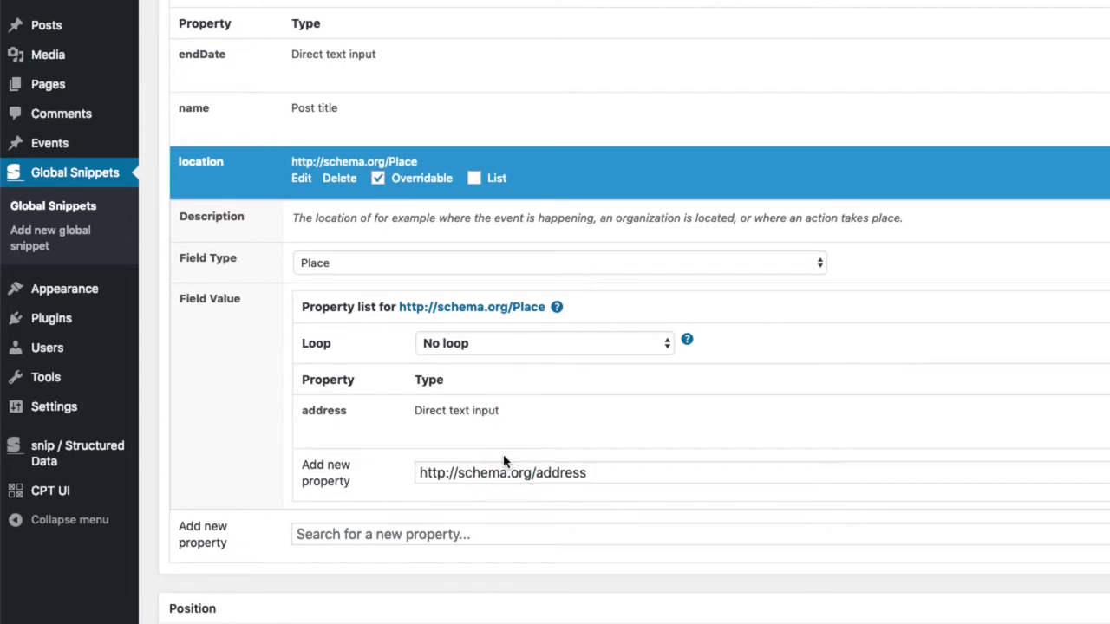
pyautogui.click(424, 428)
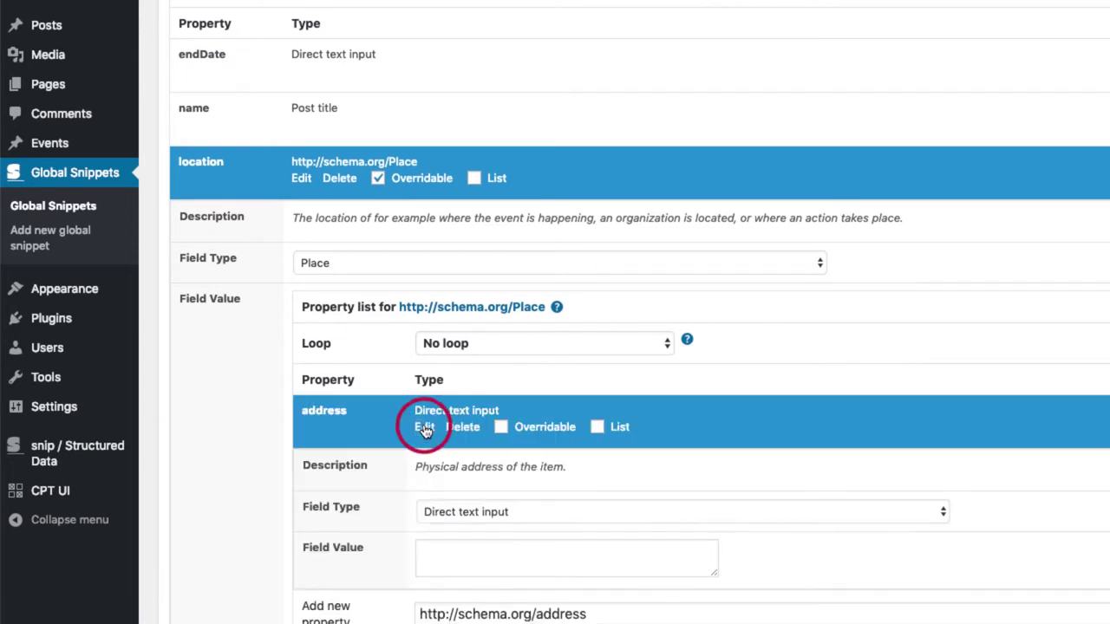
pyautogui.click(477, 512)
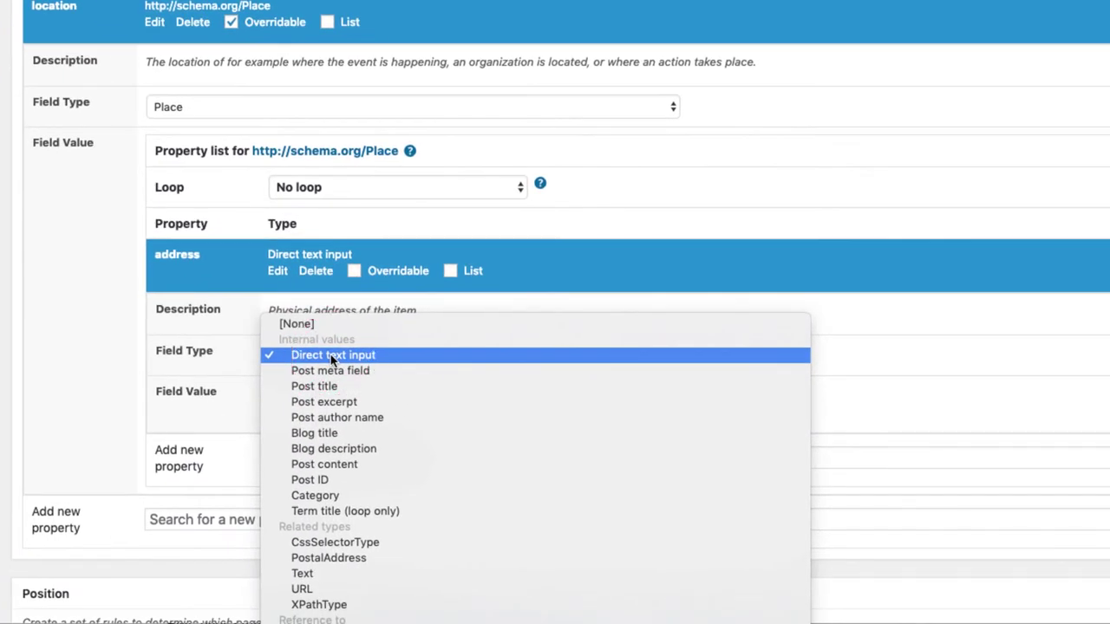
pyautogui.press('Down')
pyautogui.click(396, 555)
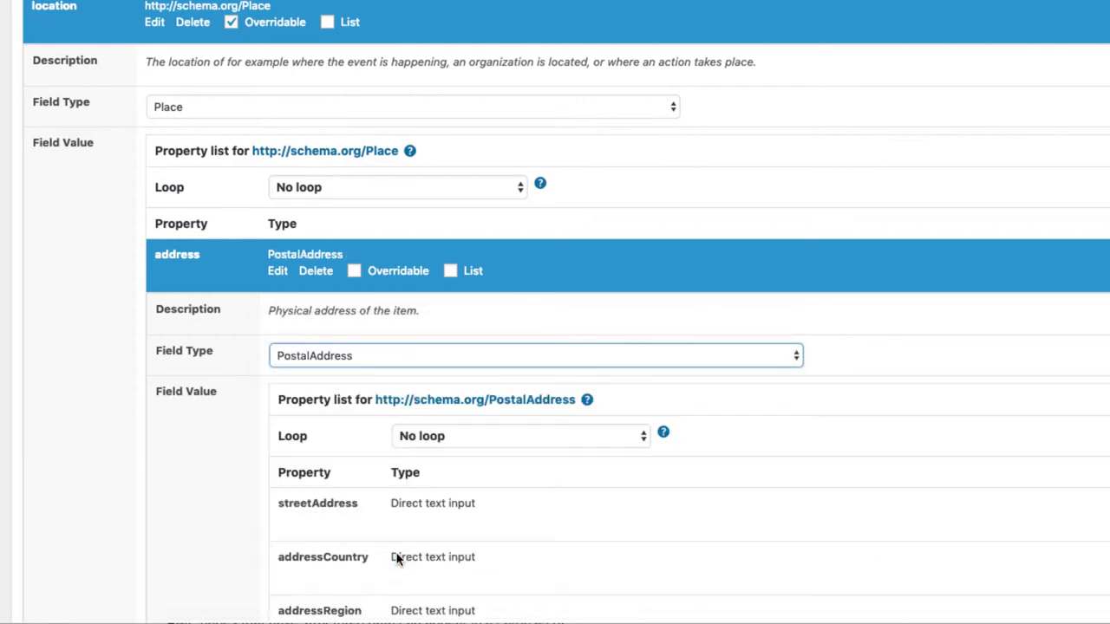
pyautogui.scroll(-3, 396, 503)
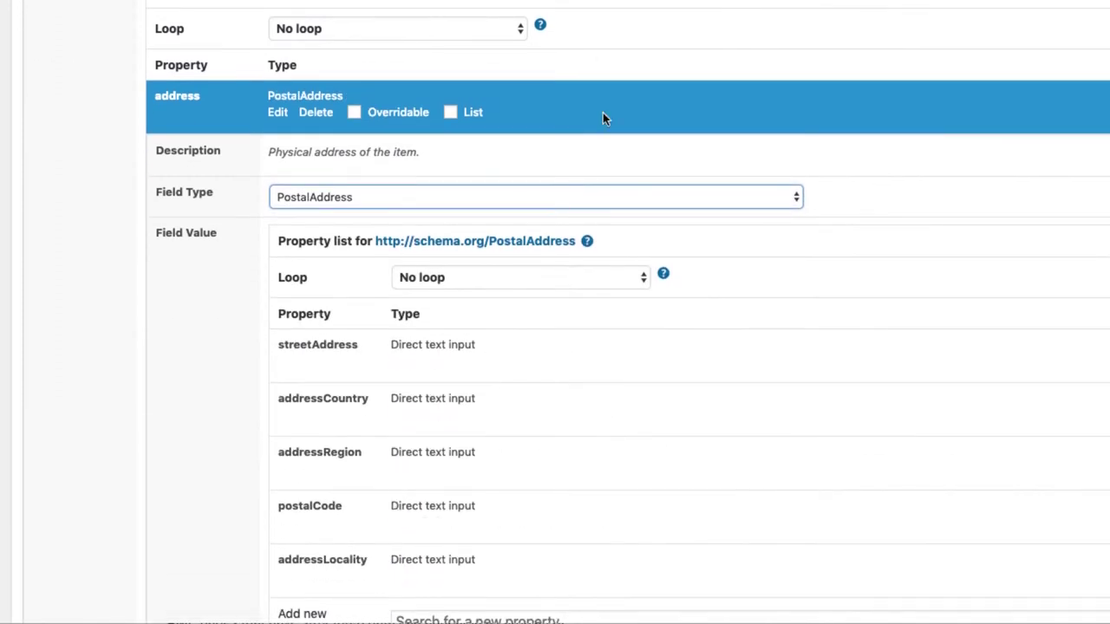
pyautogui.scroll(-1, 603, 234)
# Make the address property and its five PostalAddress sub-properties overridable, and update the global snippet.
pyautogui.moveTo(465, 300)
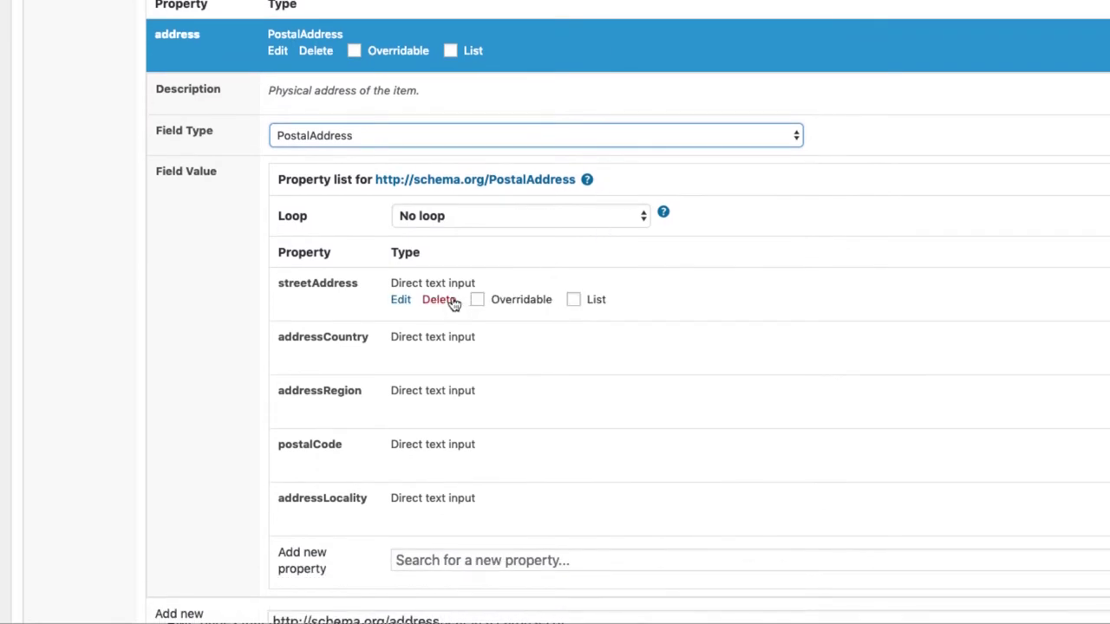
pyautogui.click(479, 300)
pyautogui.click(478, 353)
pyautogui.click(477, 408)
pyautogui.click(476, 460)
pyautogui.click(477, 515)
pyautogui.scroll(1, 508, 379)
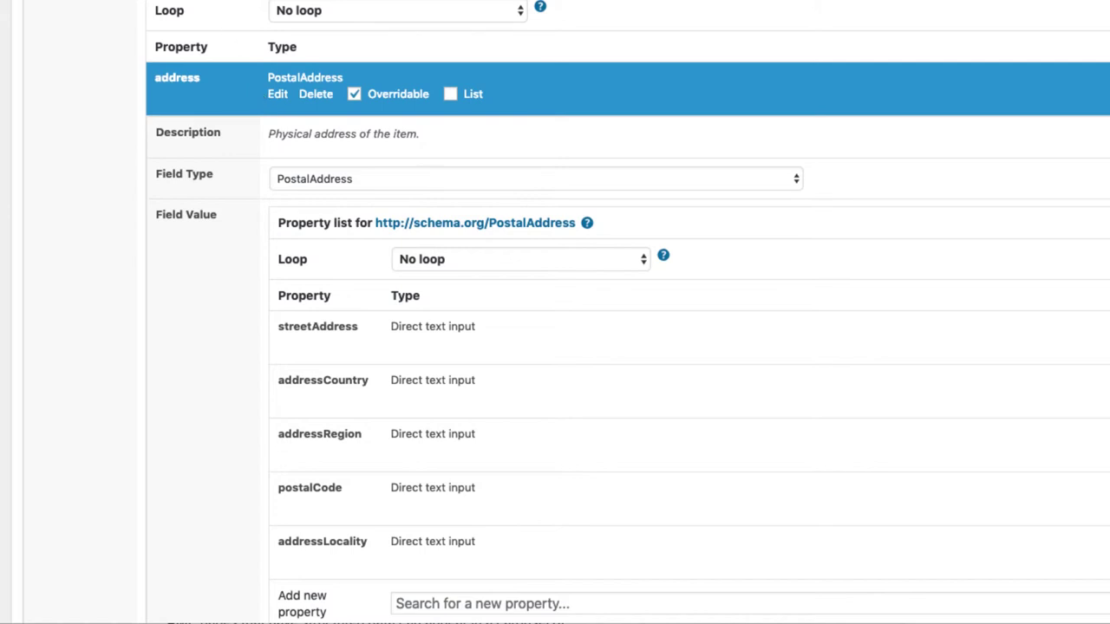
pyautogui.scroll(5, 152, 54)
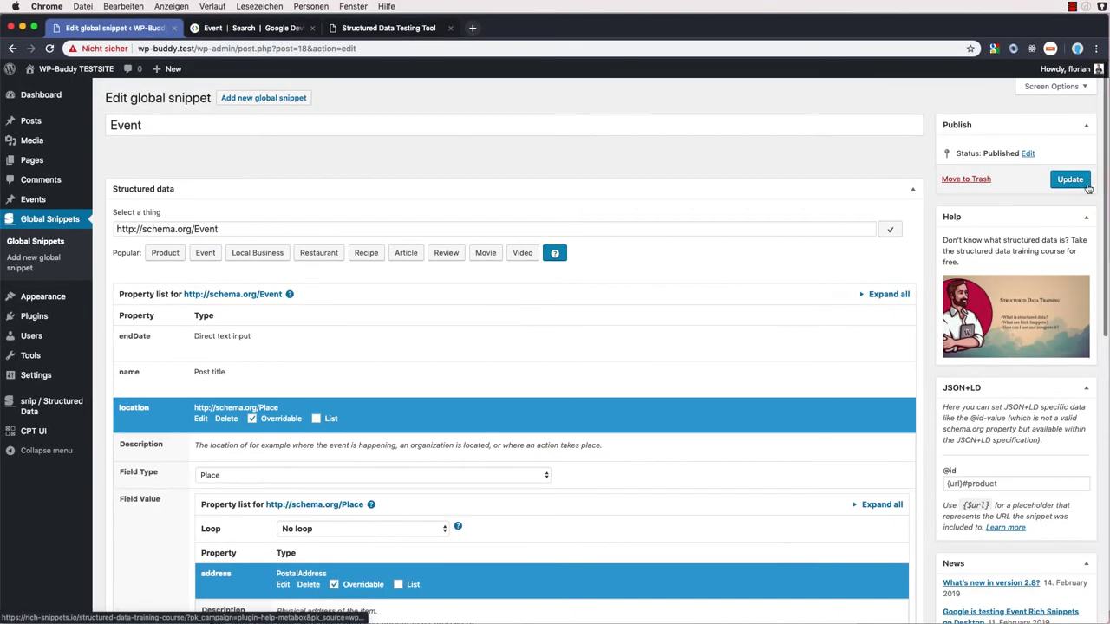
pyautogui.click(1071, 180)
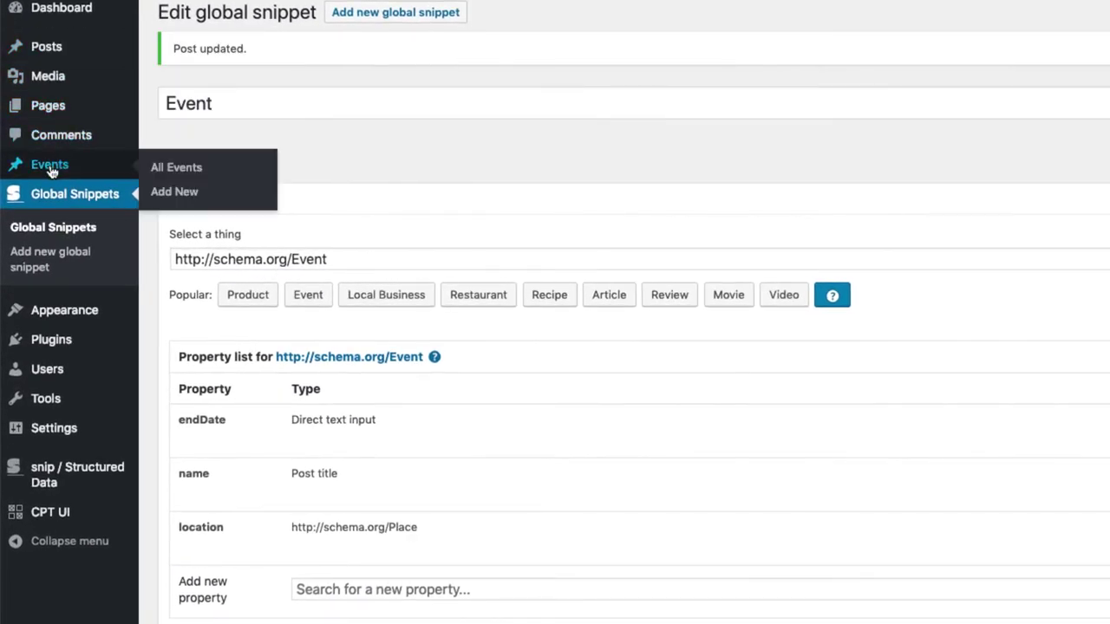
# Open the Structured Data Training event and select the Event snippet in its global snippets editor.
pyautogui.click(34, 203)
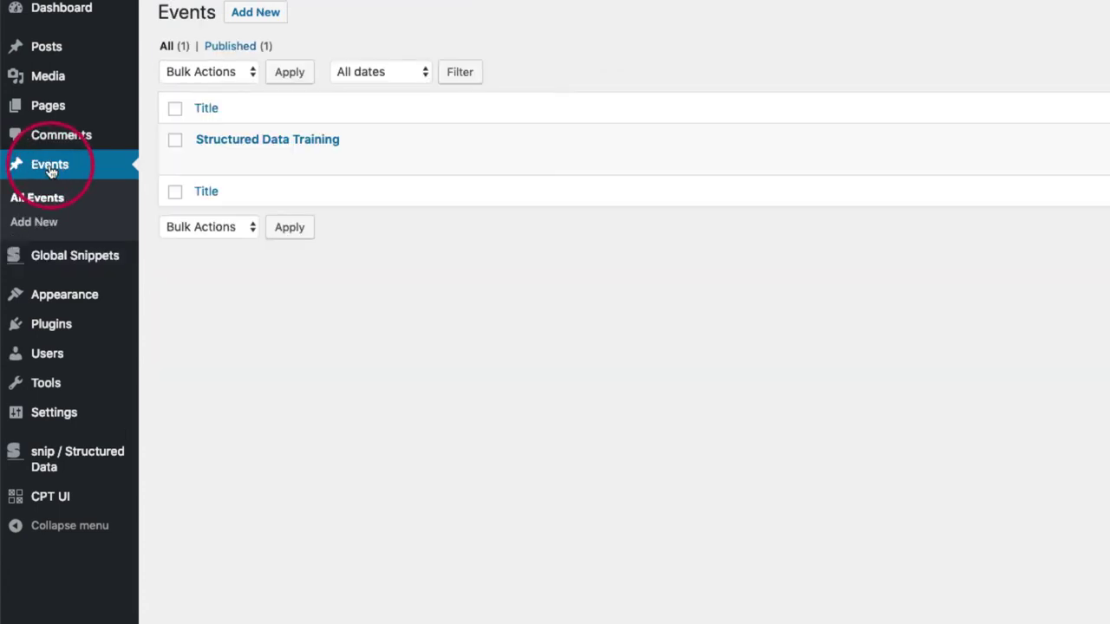
pyautogui.click(207, 162)
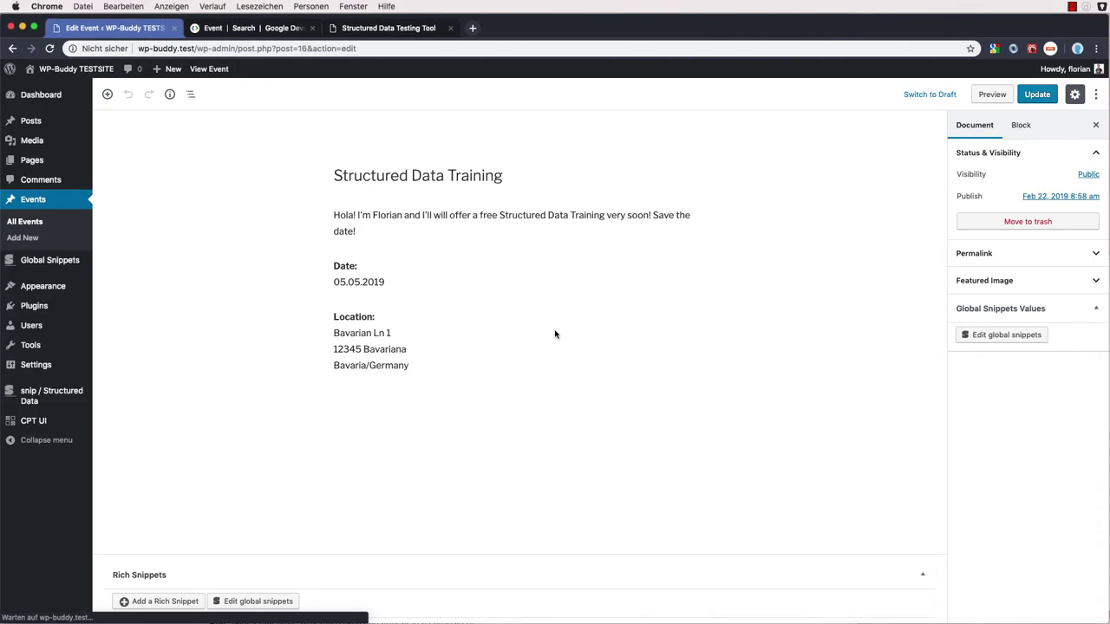
pyautogui.click(1021, 338)
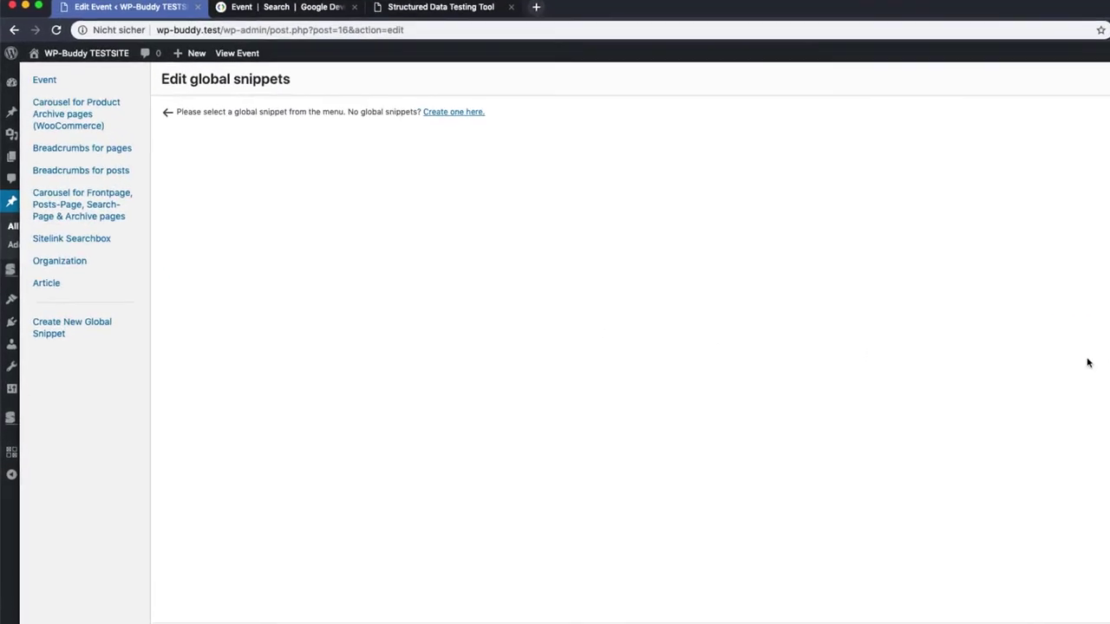
pyautogui.click(42, 97)
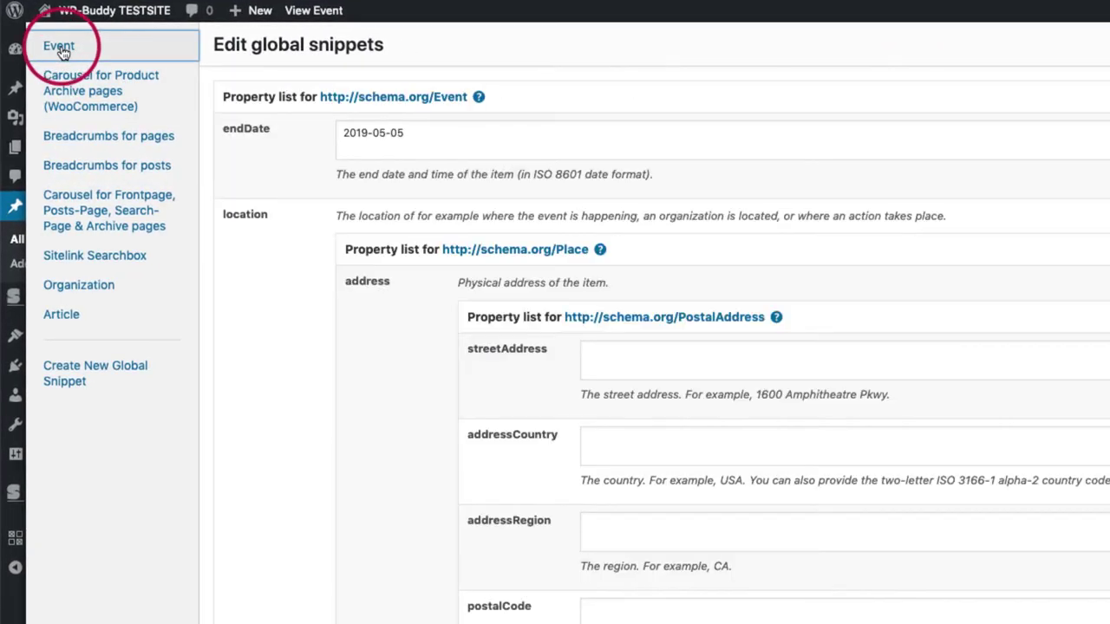
# Fill in the event's PostalAddress with its street address, country DE, region BY, postal code and locality.
pyautogui.click(741, 356)
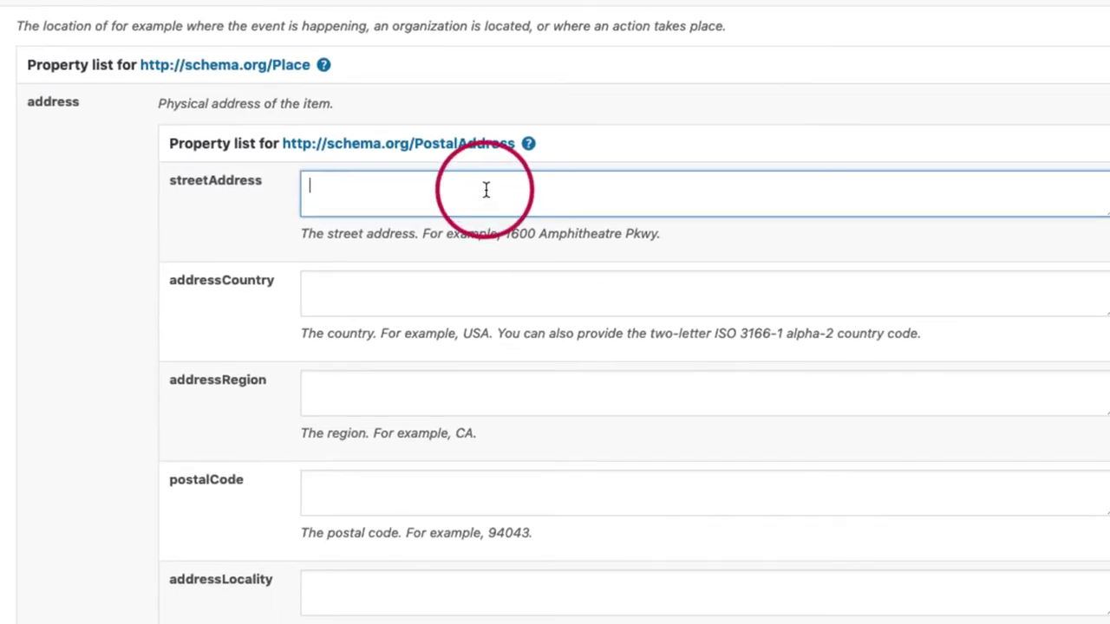
pyautogui.write('Bavarian Ln 1')
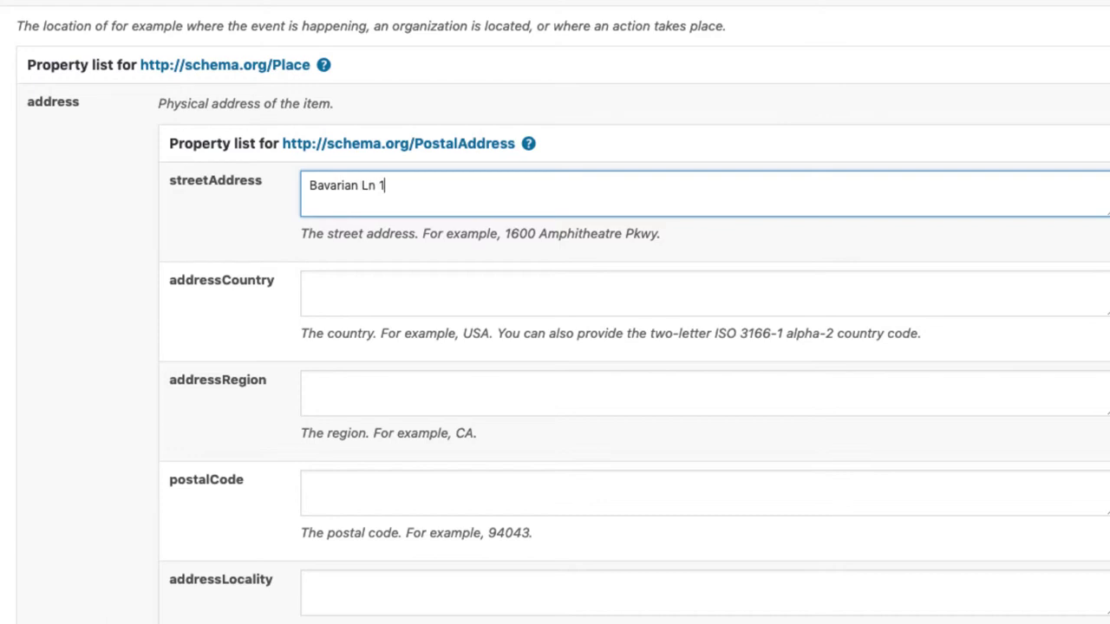
pyautogui.click(311, 286)
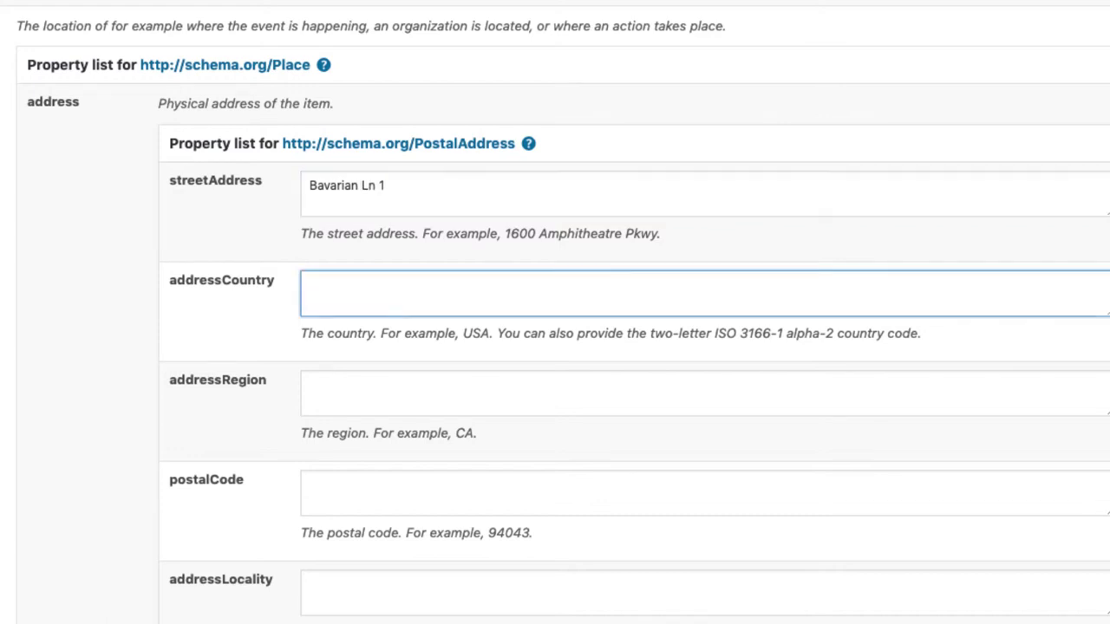
pyautogui.click(311, 385)
pyautogui.click(310, 486)
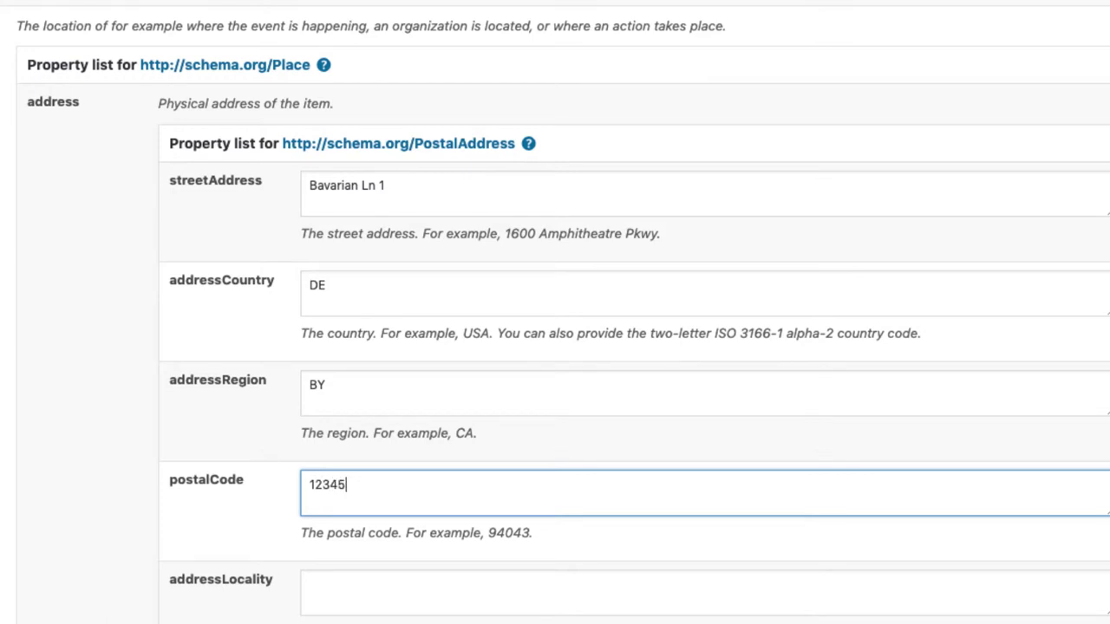
pyautogui.click(311, 586)
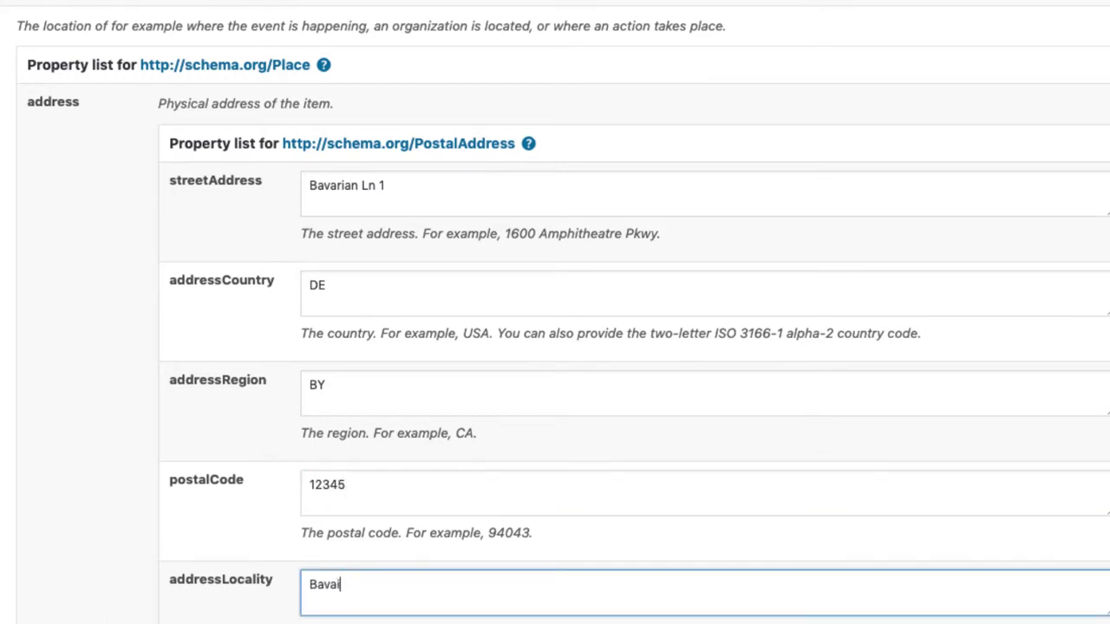
pyautogui.scroll(-1, 490, 189)
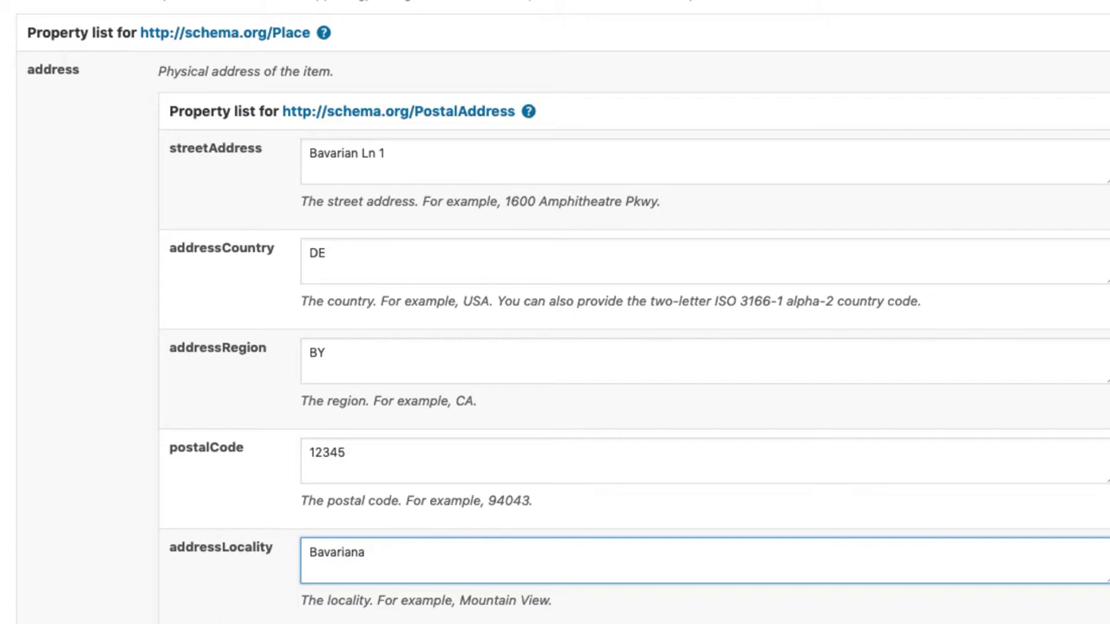
# Save the event's overridden snippet values and close the global snippets editor.
pyautogui.click(1061, 589)
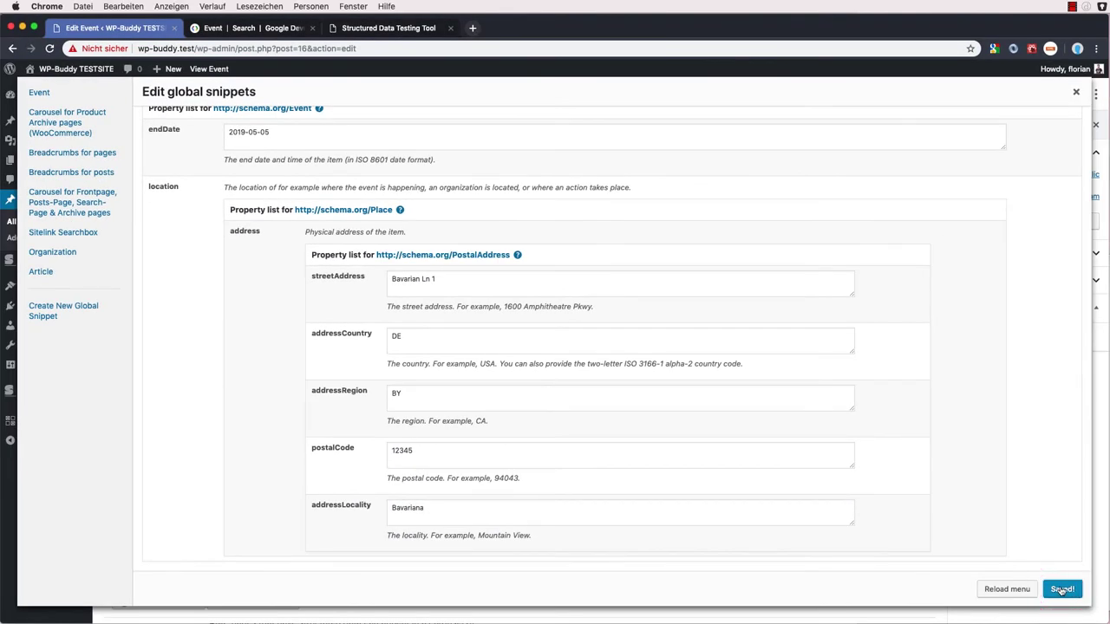
pyautogui.click(1076, 92)
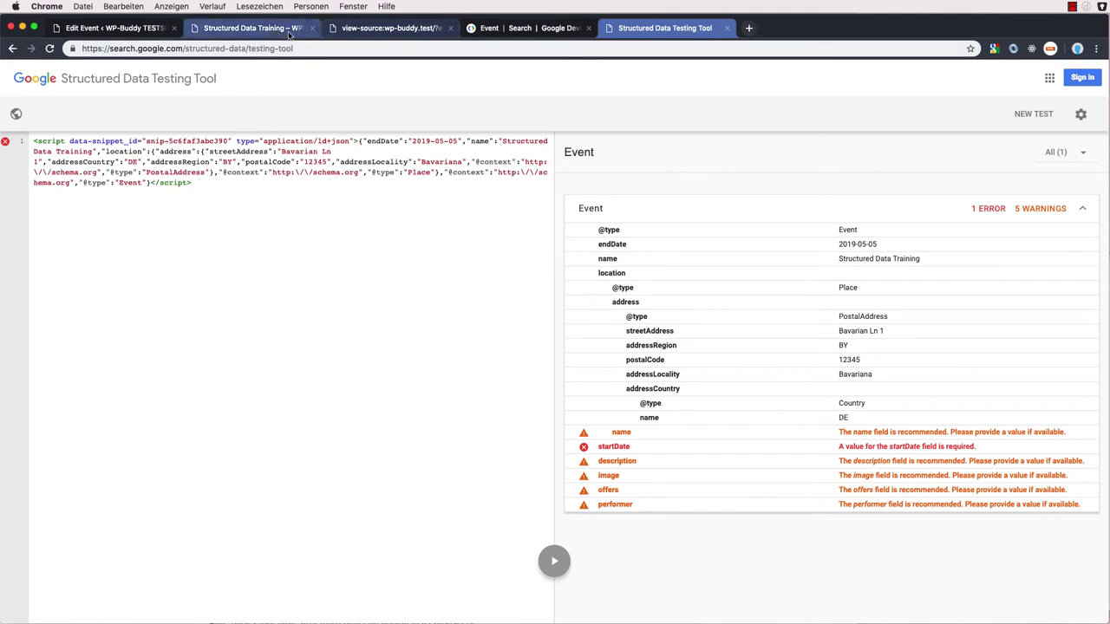
# Look up the startDate requirement among the required properties in Google's Event structured data documentation.
pyautogui.click(290, 34)
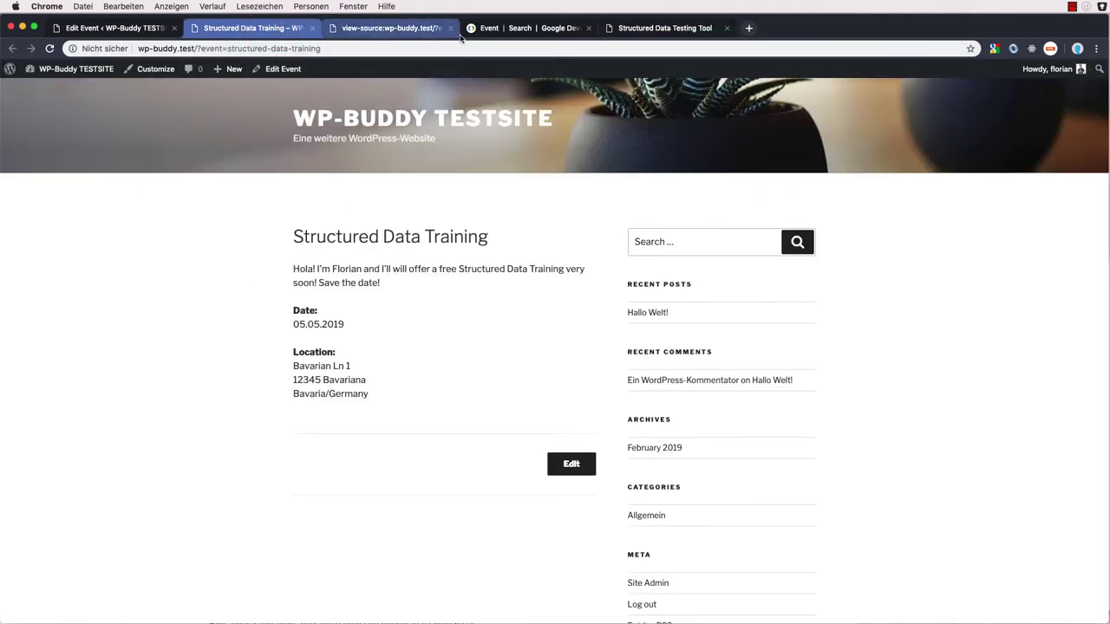
pyautogui.click(525, 28)
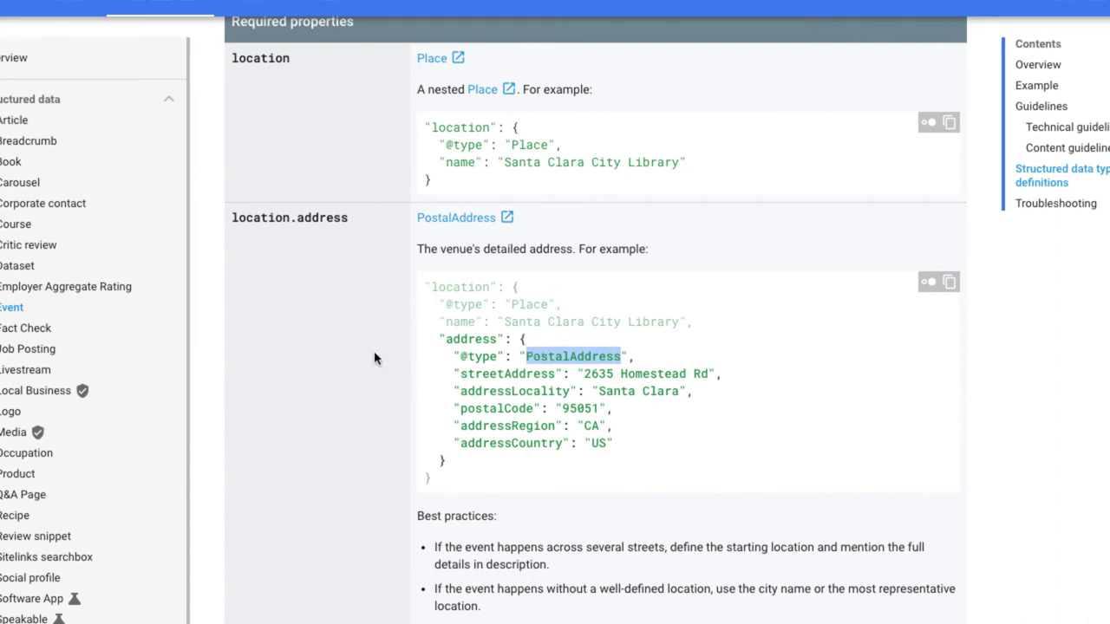
pyautogui.scroll(-5, 356, 526)
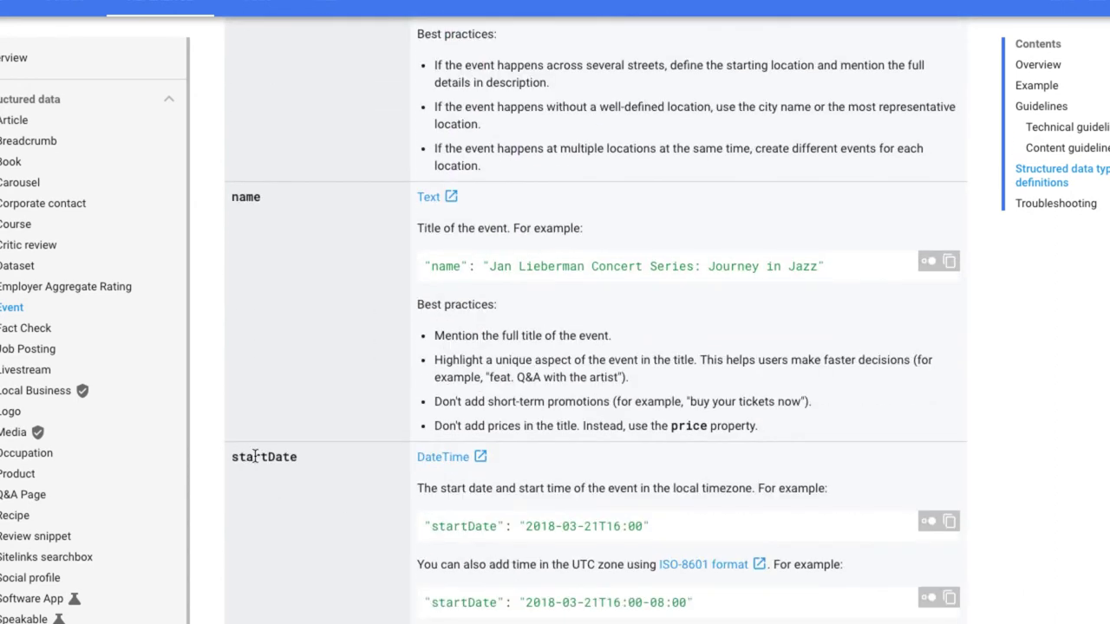
pyautogui.scroll(5, 239, 462)
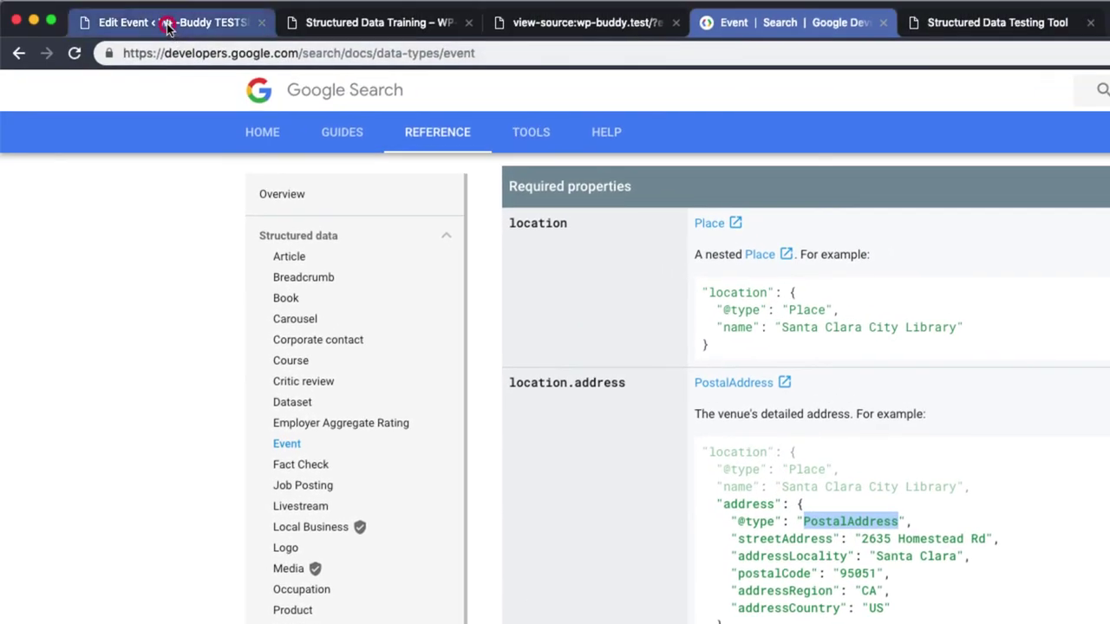
# Return to the WordPress admin and open the global Event snippet for editing.
pyautogui.click(169, 21)
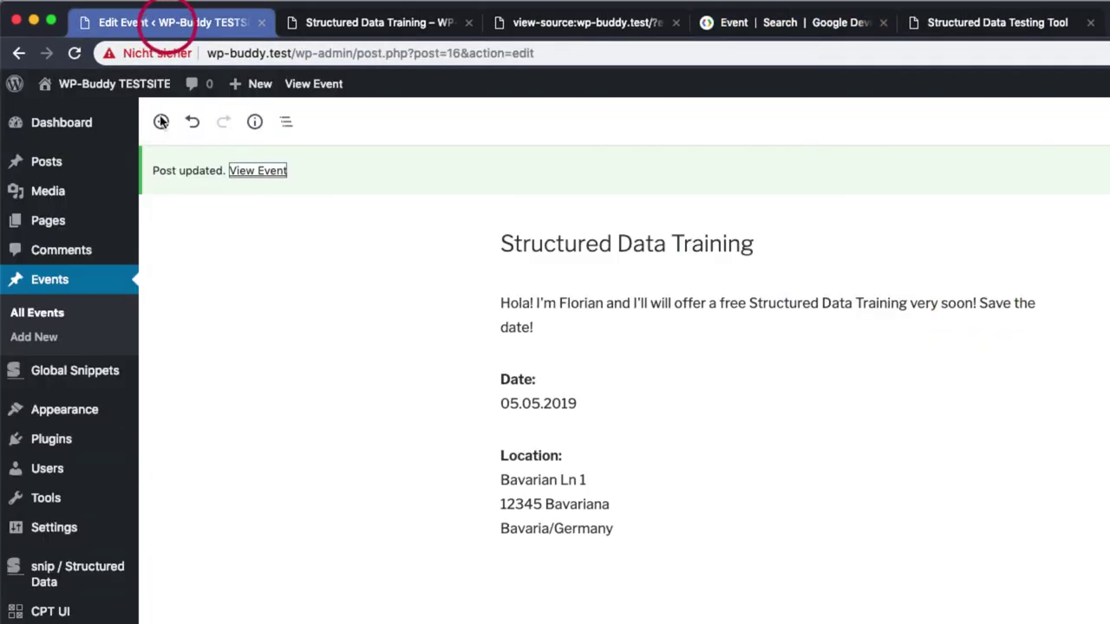
pyautogui.click(61, 373)
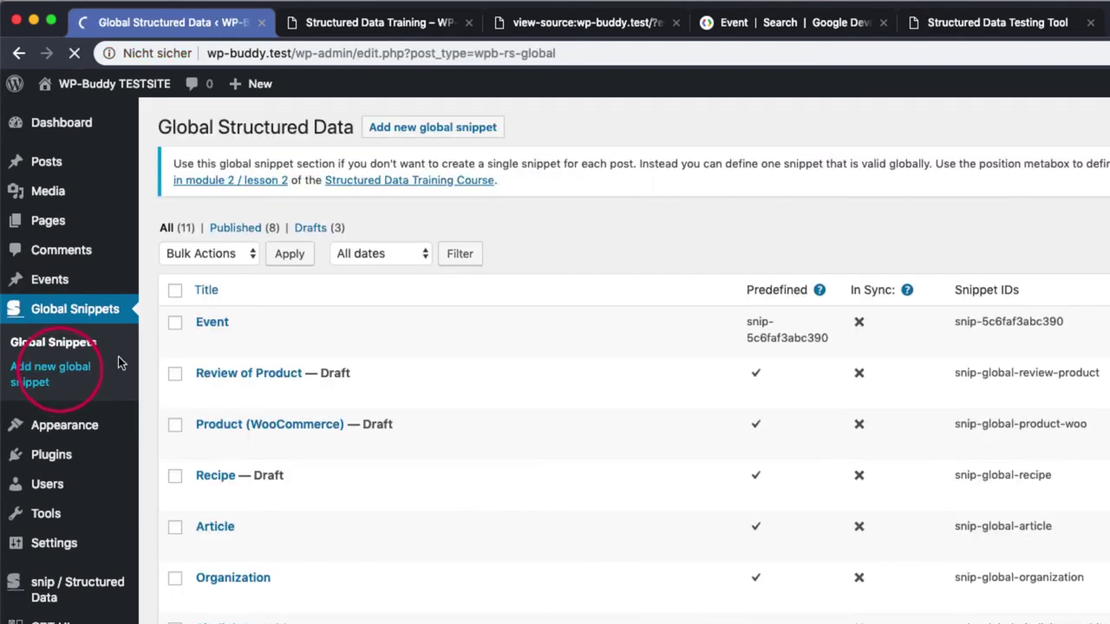
pyautogui.click(243, 342)
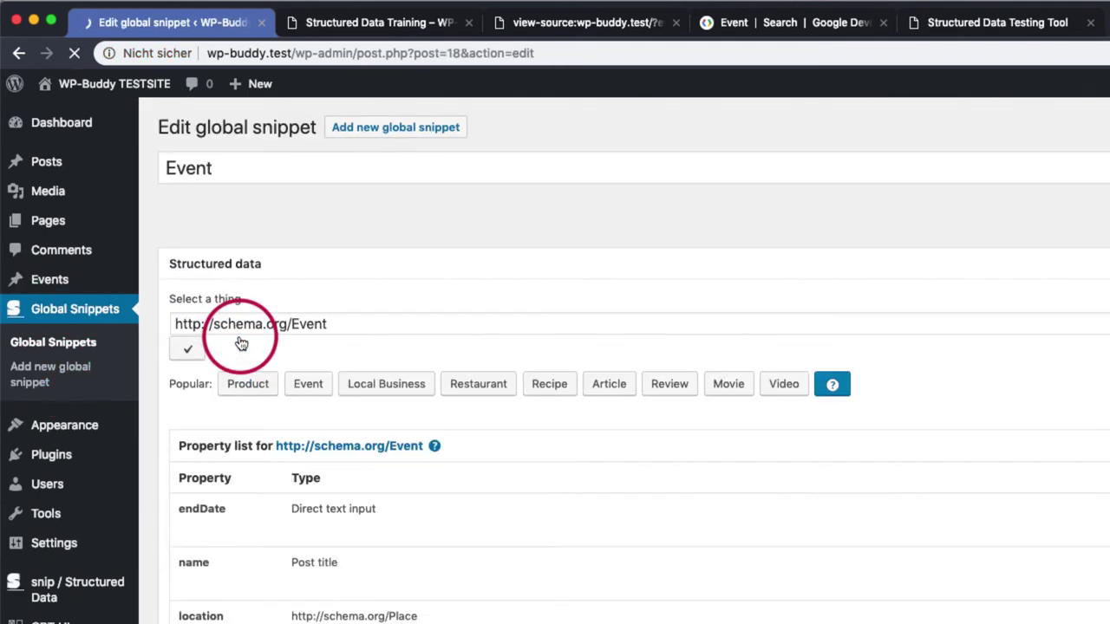
# Add the startDate property to the Event property list, make it overridable, and update the global snippet.
pyautogui.scroll(-1, 475, 534)
pyautogui.scroll(-1, 474, 533)
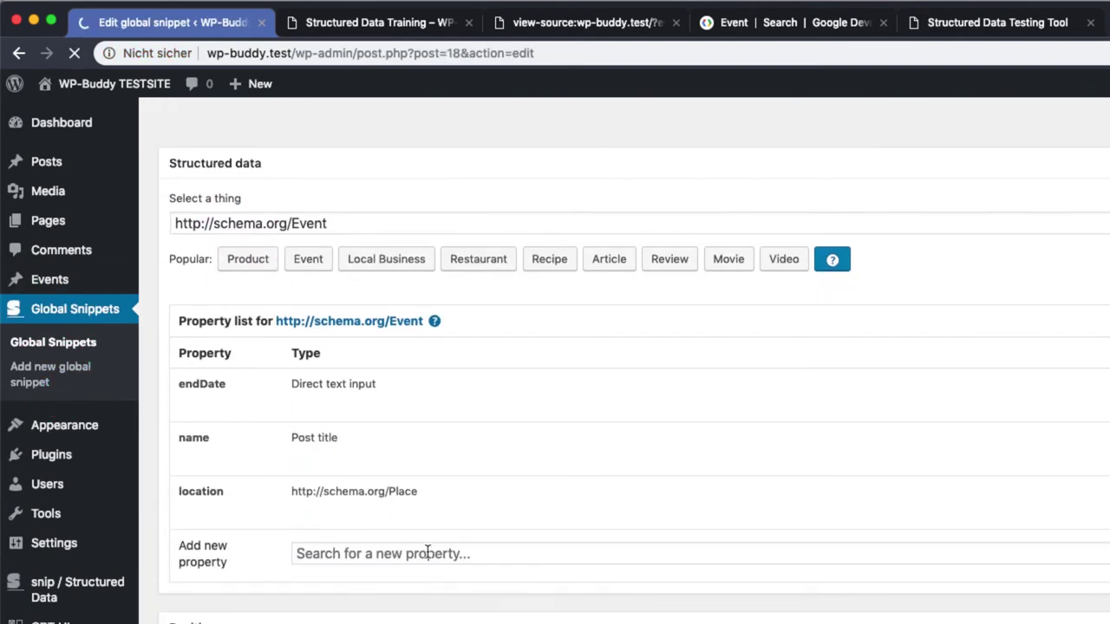
pyautogui.click(428, 552)
pyautogui.write('start')
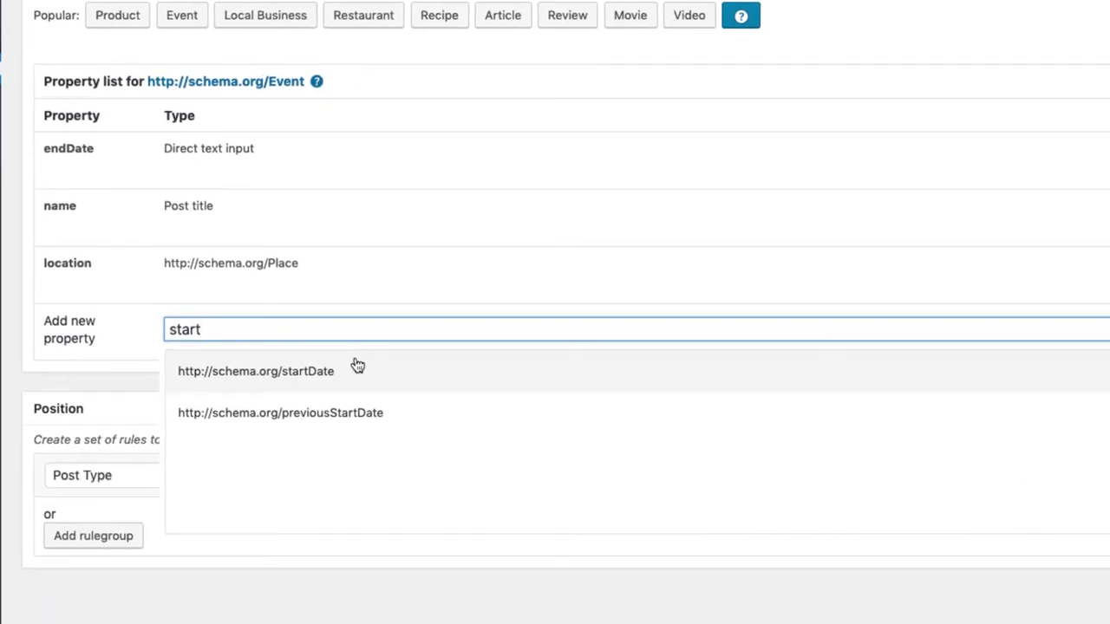
pyautogui.click(267, 373)
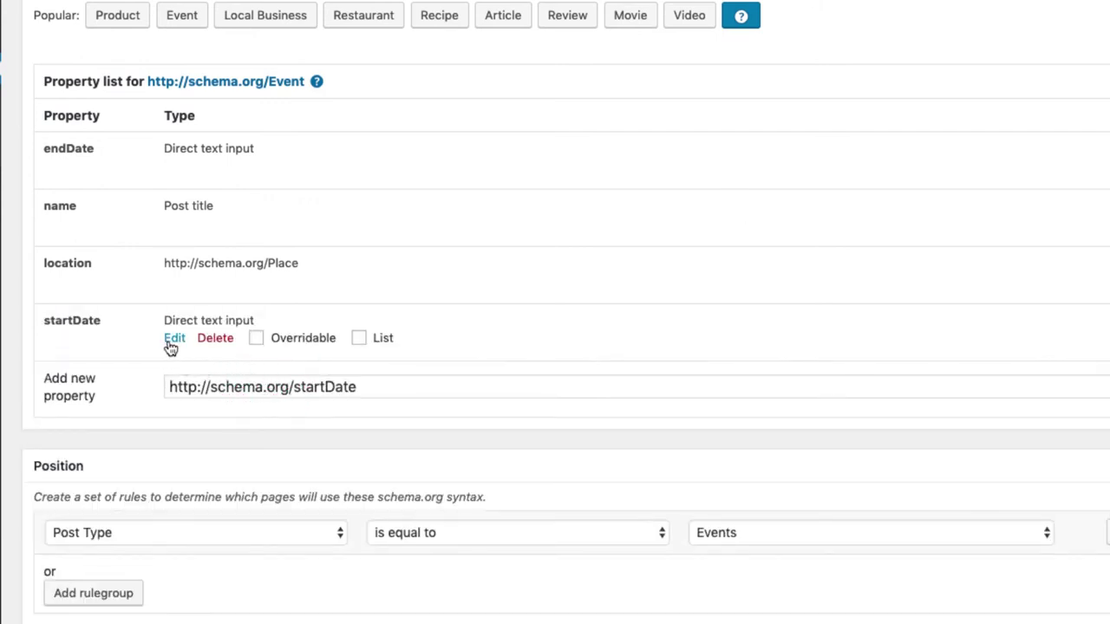
pyautogui.click(257, 339)
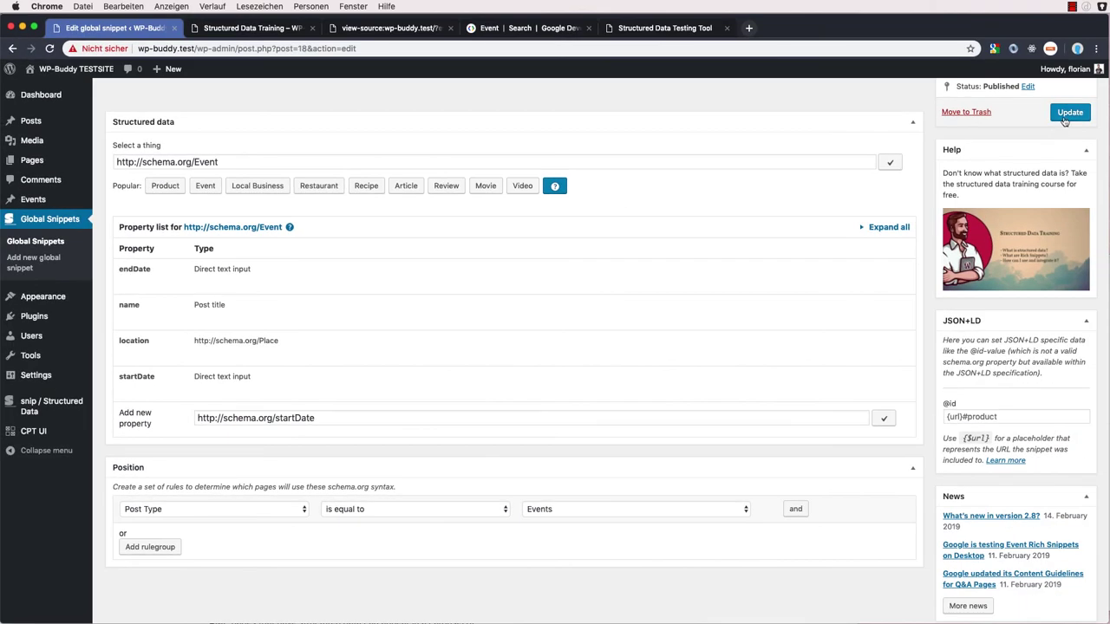
pyautogui.click(1068, 114)
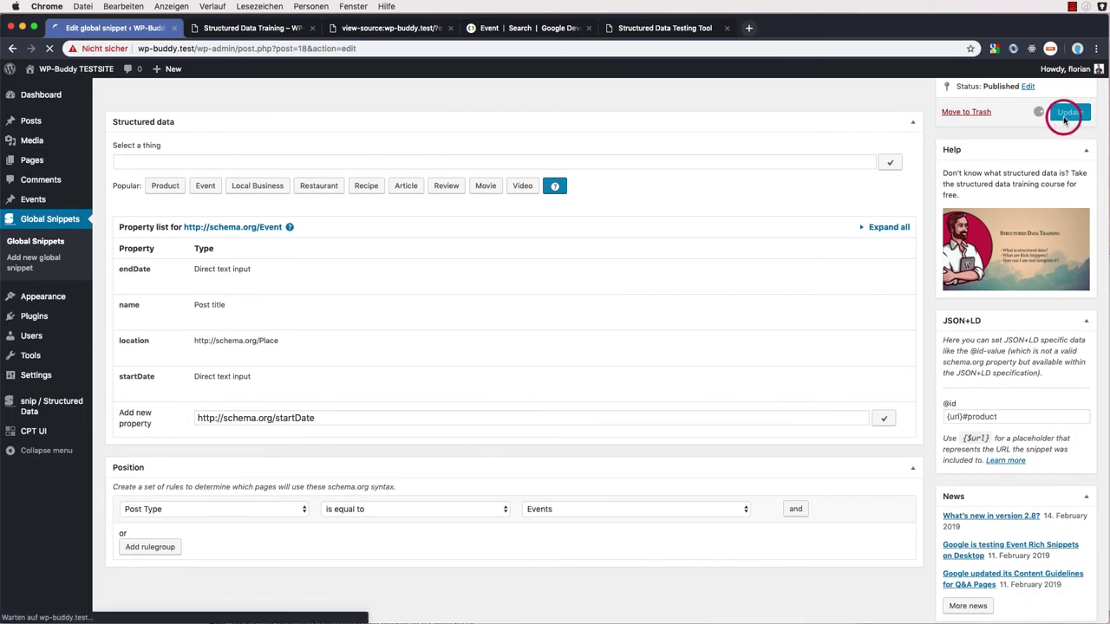
# Open the Structured Data Training event and show the Event snippet's overridable values in its global snippets editor.
pyautogui.click(33, 199)
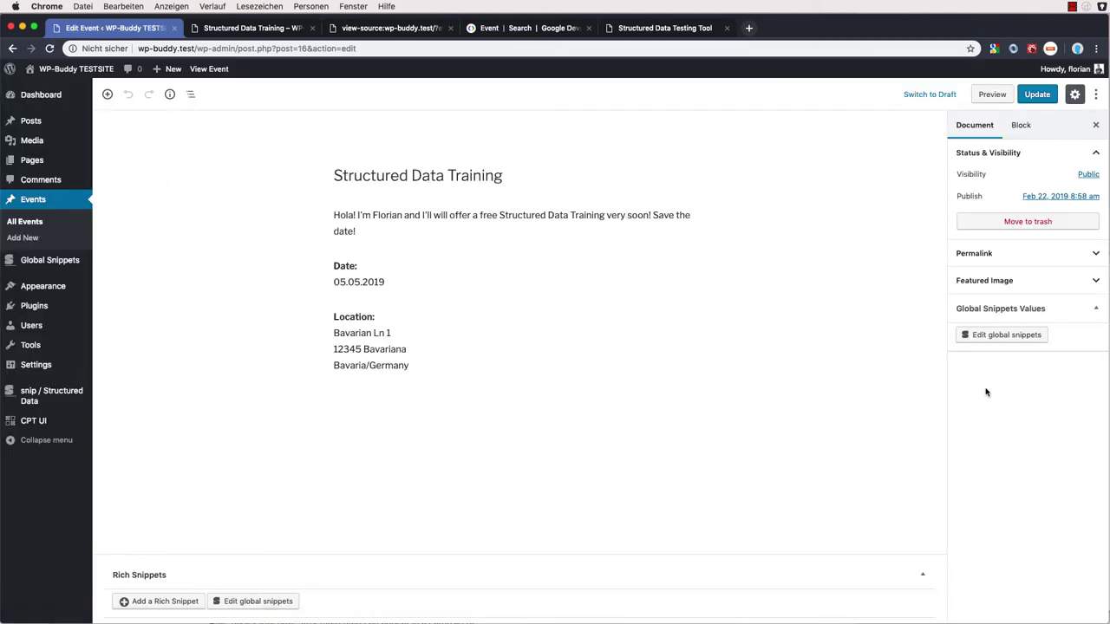
pyautogui.click(1002, 337)
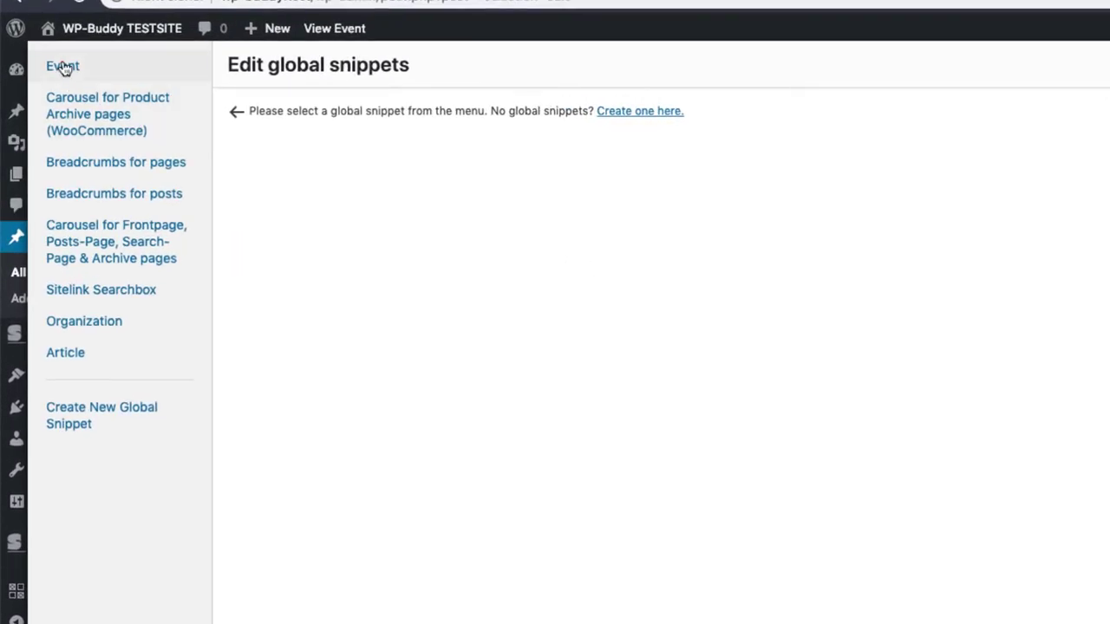
pyautogui.click(41, 91)
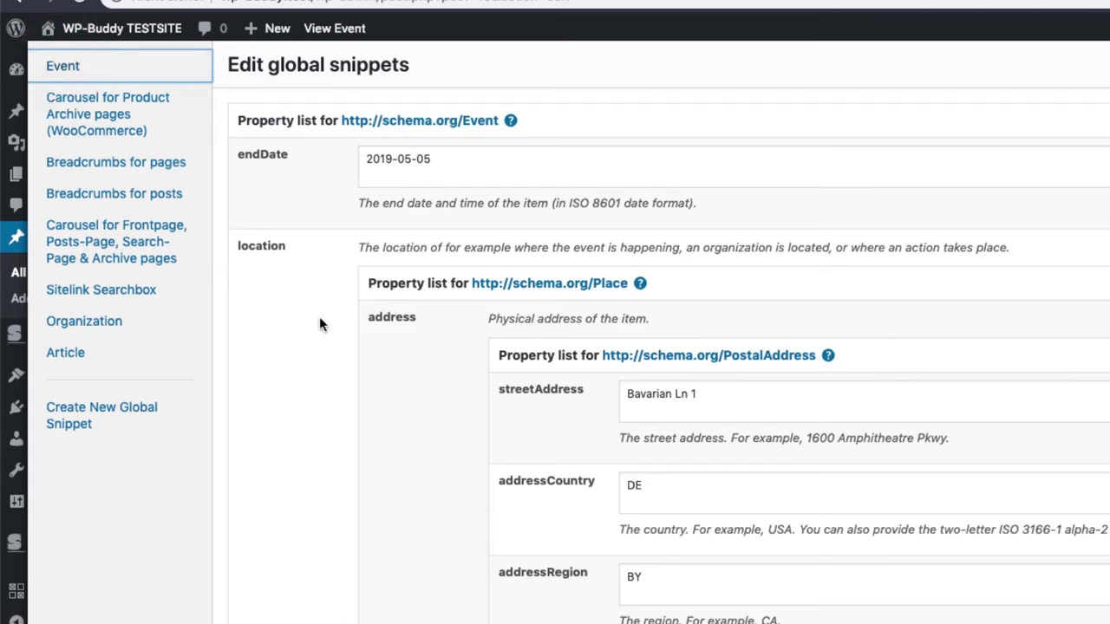
# Move the date 2019-05-05 from the endDate field to the startDate field, leaving endDate empty.
pyautogui.tripleClick(472, 171)
pyautogui.hotkey('ctrl', 'c')
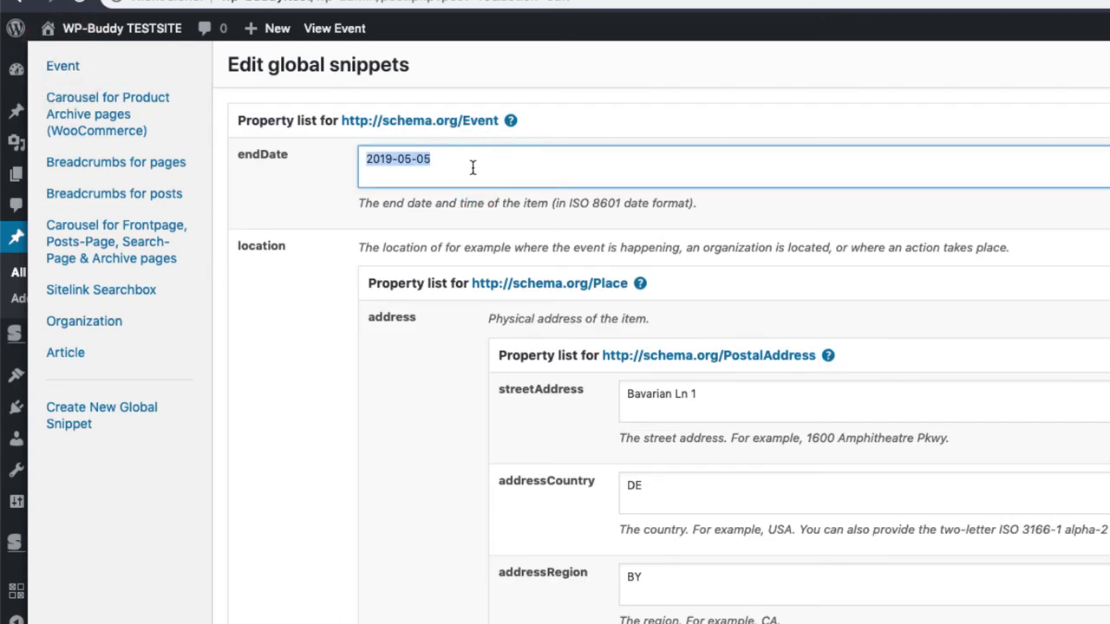
pyautogui.press('BackSpace')
pyautogui.scroll(-5, 503, 399)
pyautogui.click(373, 546)
pyautogui.hotkey('ctrl', 'v')
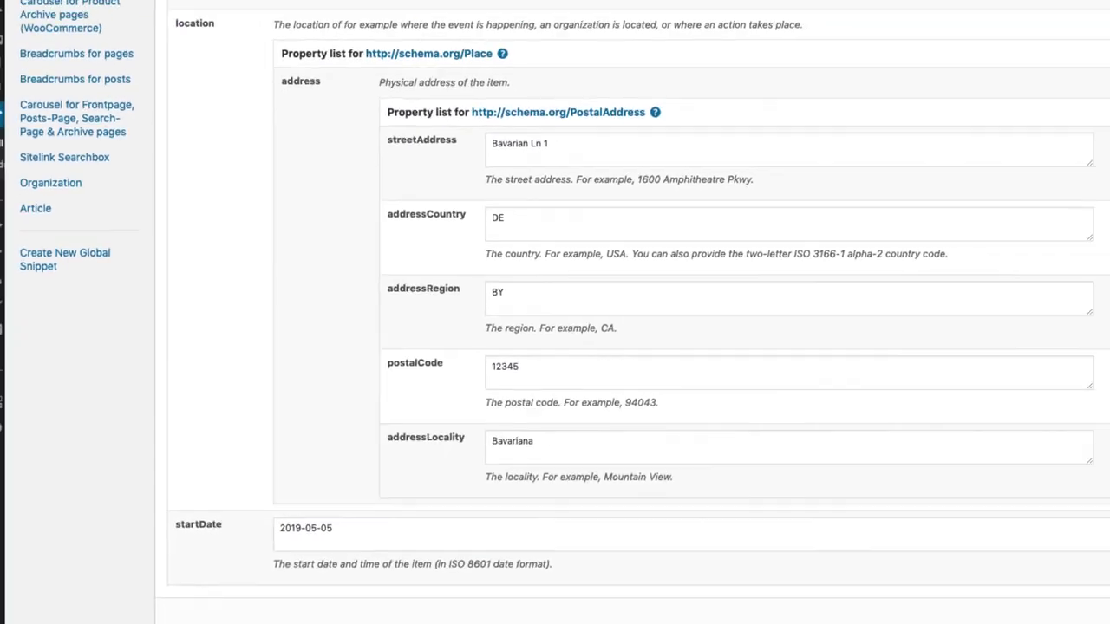
# Save the event's snippet values, close the global snippets editor, and update the event.
pyautogui.click(1063, 591)
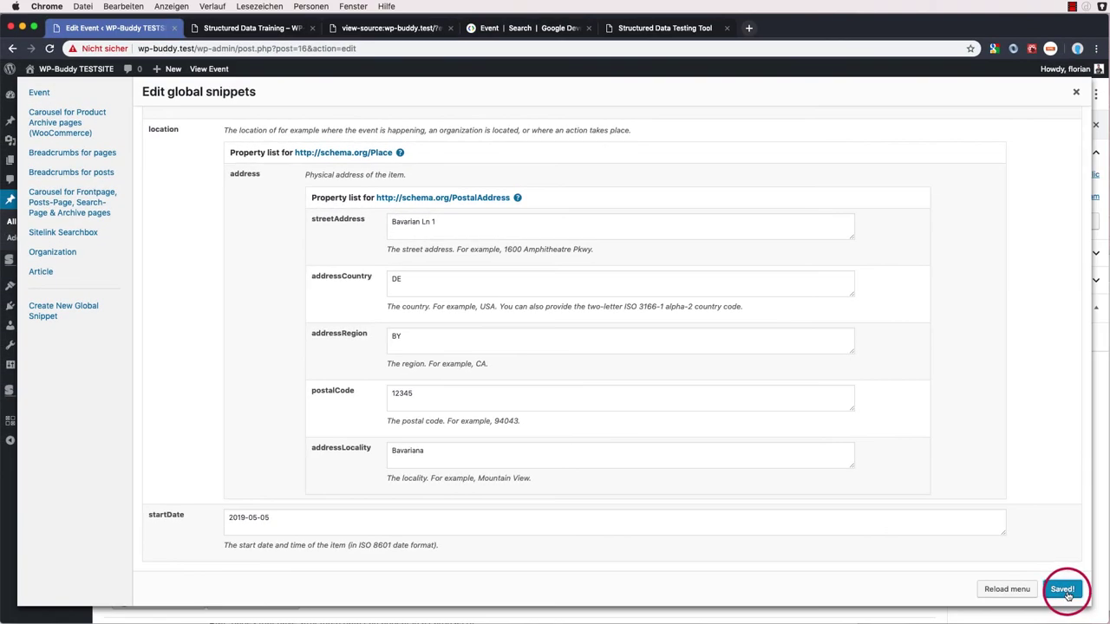
pyautogui.click(1079, 94)
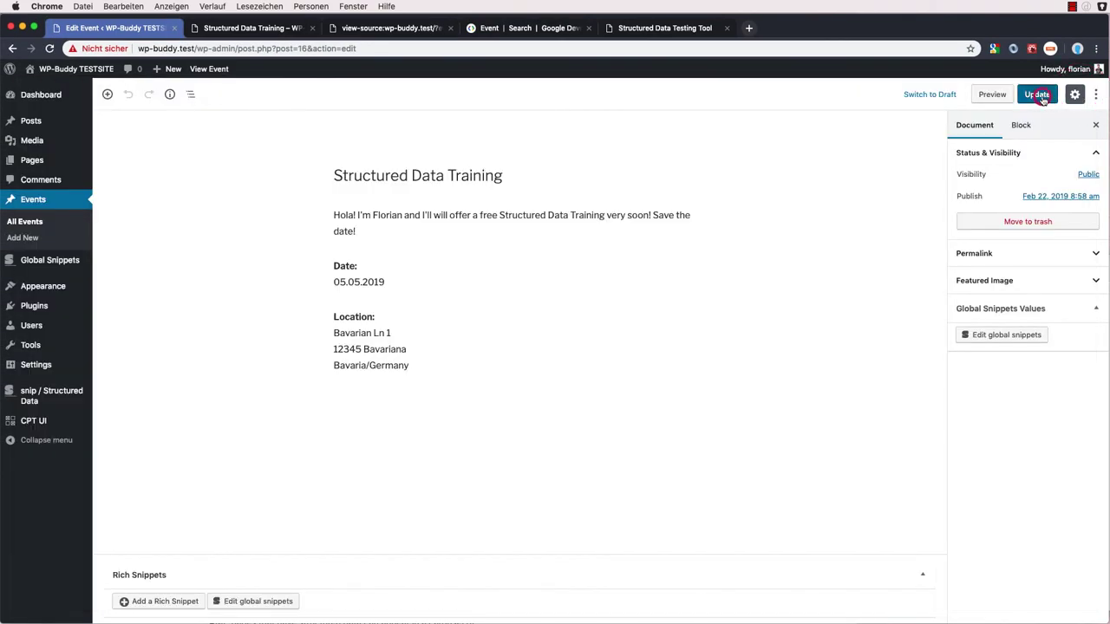
pyautogui.click(1040, 94)
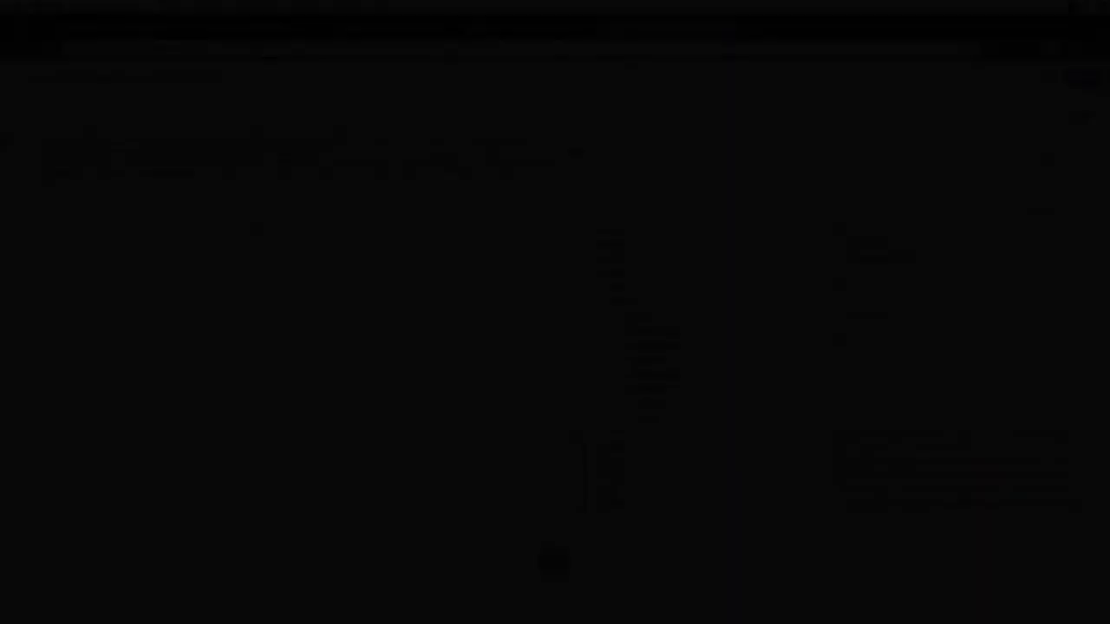
# Run the event page's markup through Google's Structured Data Testing Tool and examine the warnings for recommended fields.
pyautogui.click(263, 224)
pyautogui.click(554, 561)
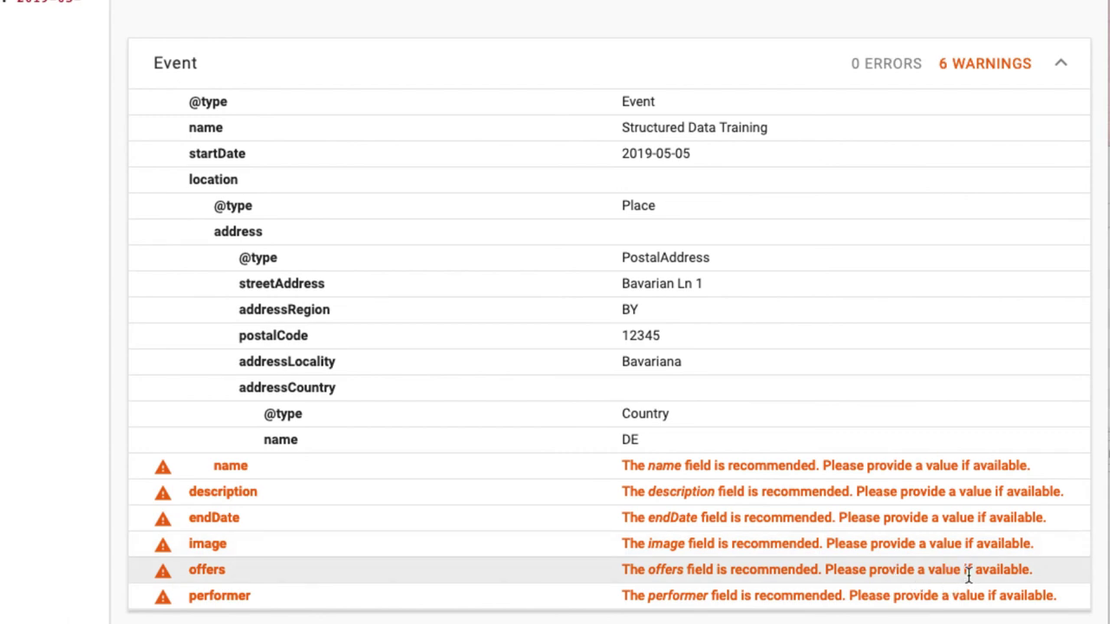
pyautogui.moveTo(964, 570); pyautogui.dragTo(1036, 569)
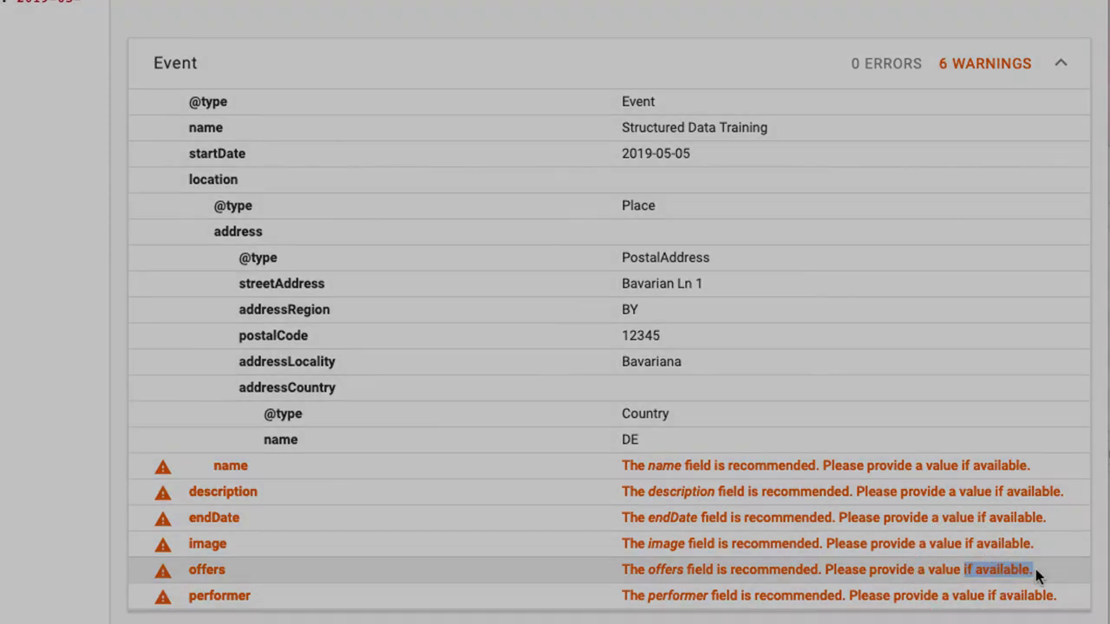